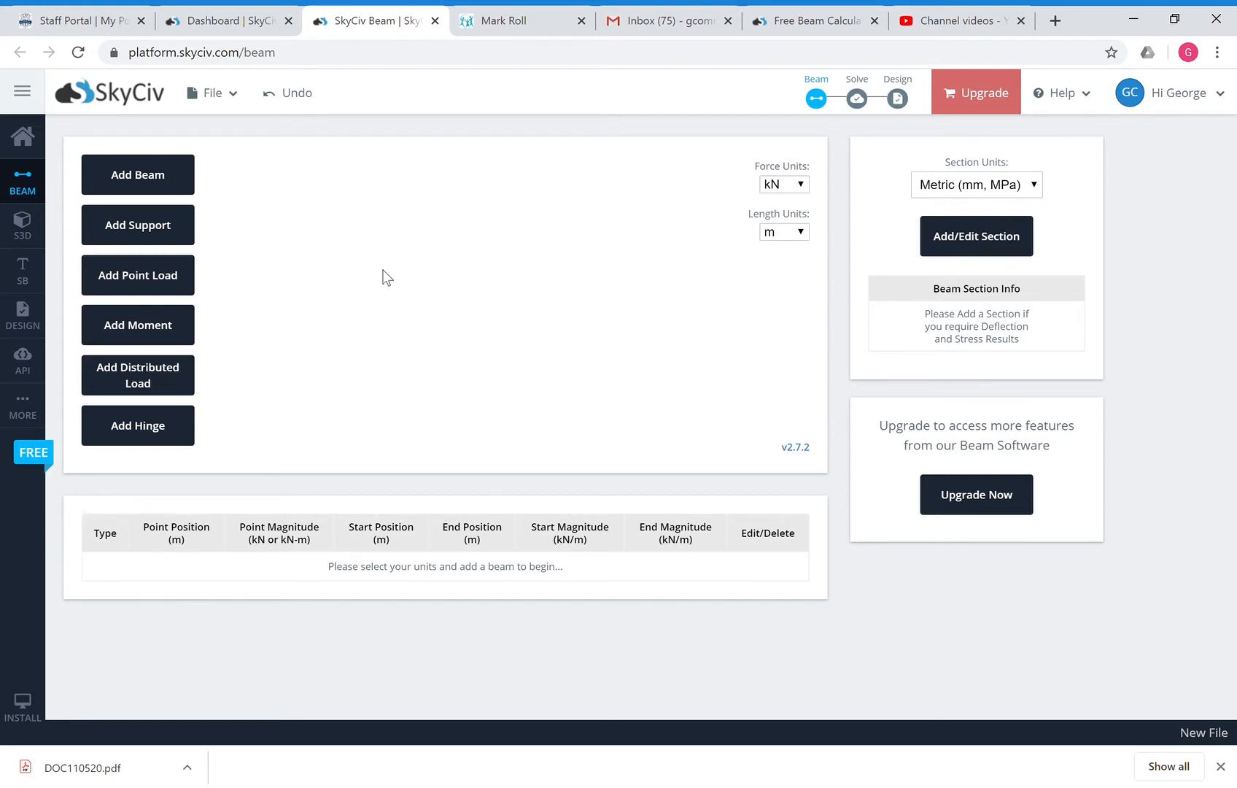
Step: Create a 2.5 m beam and add a fixed support at its left end, 0 m
click(144, 181)
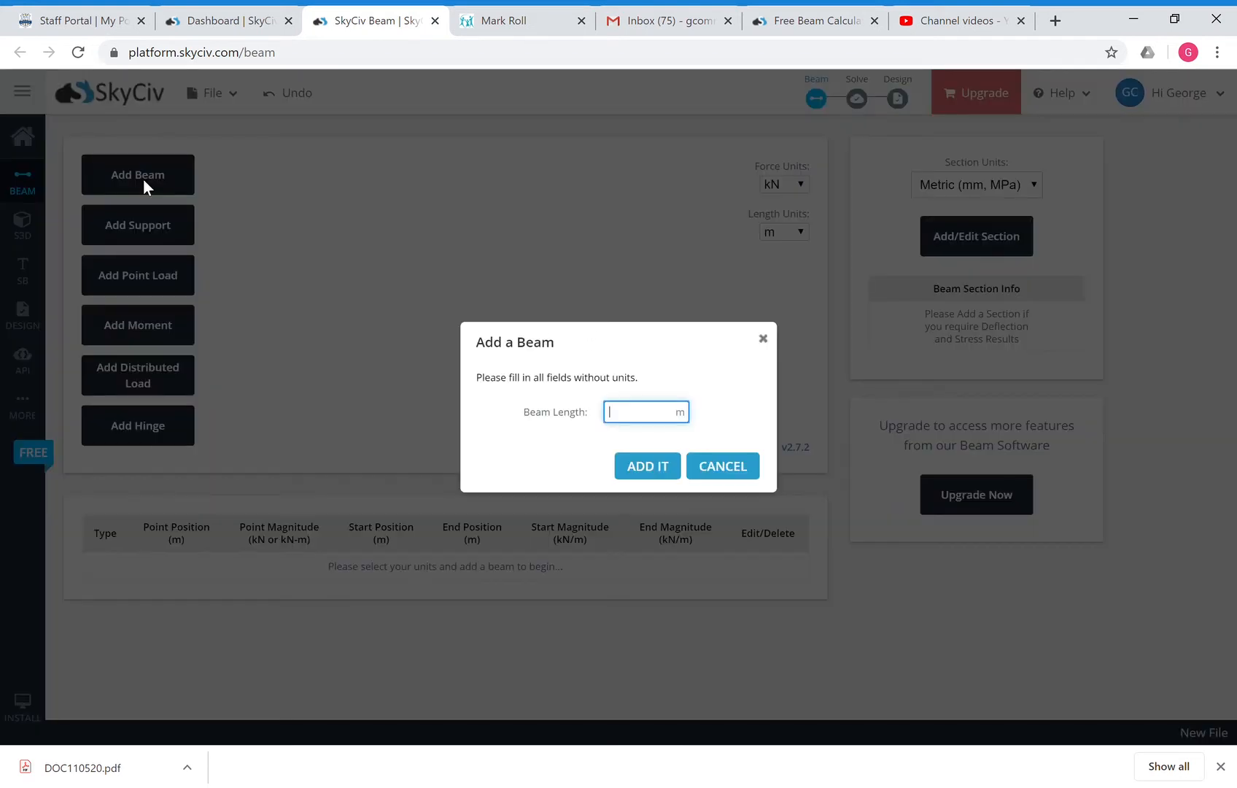
text(2.5)
click(671, 467)
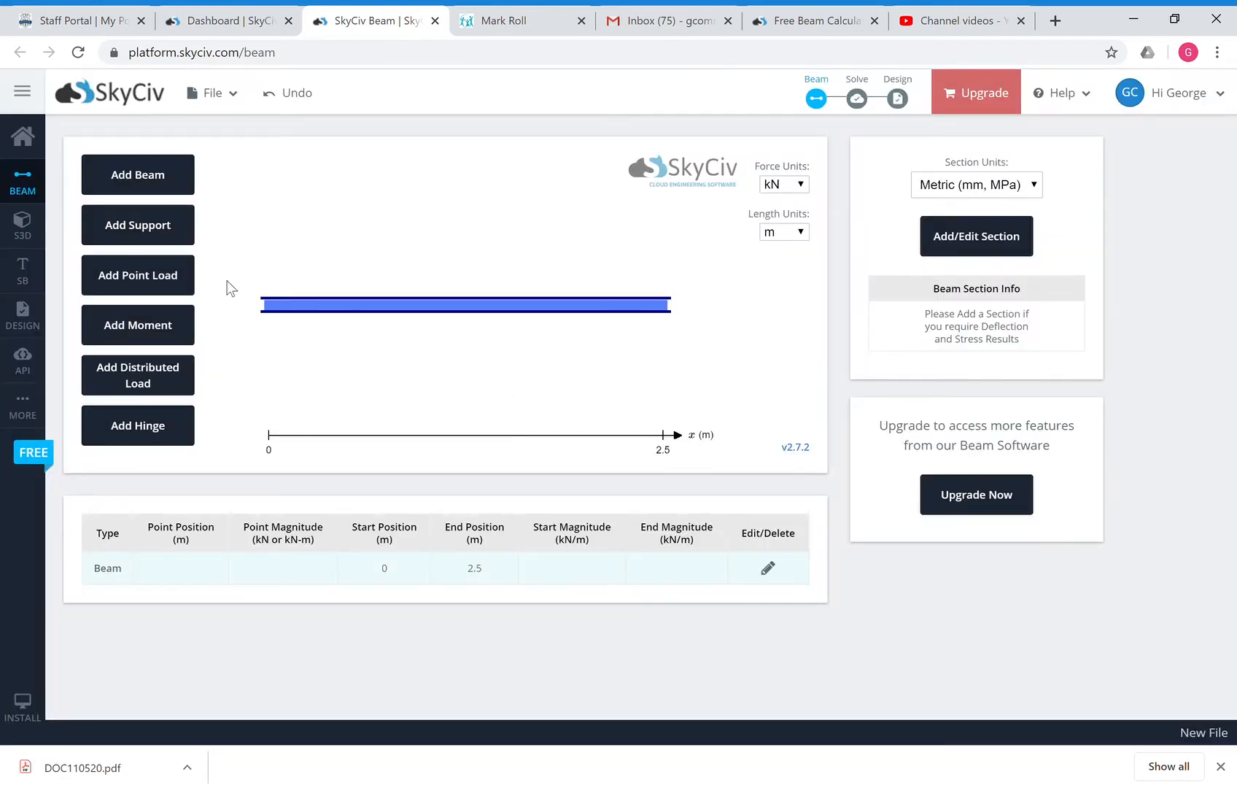
click(150, 226)
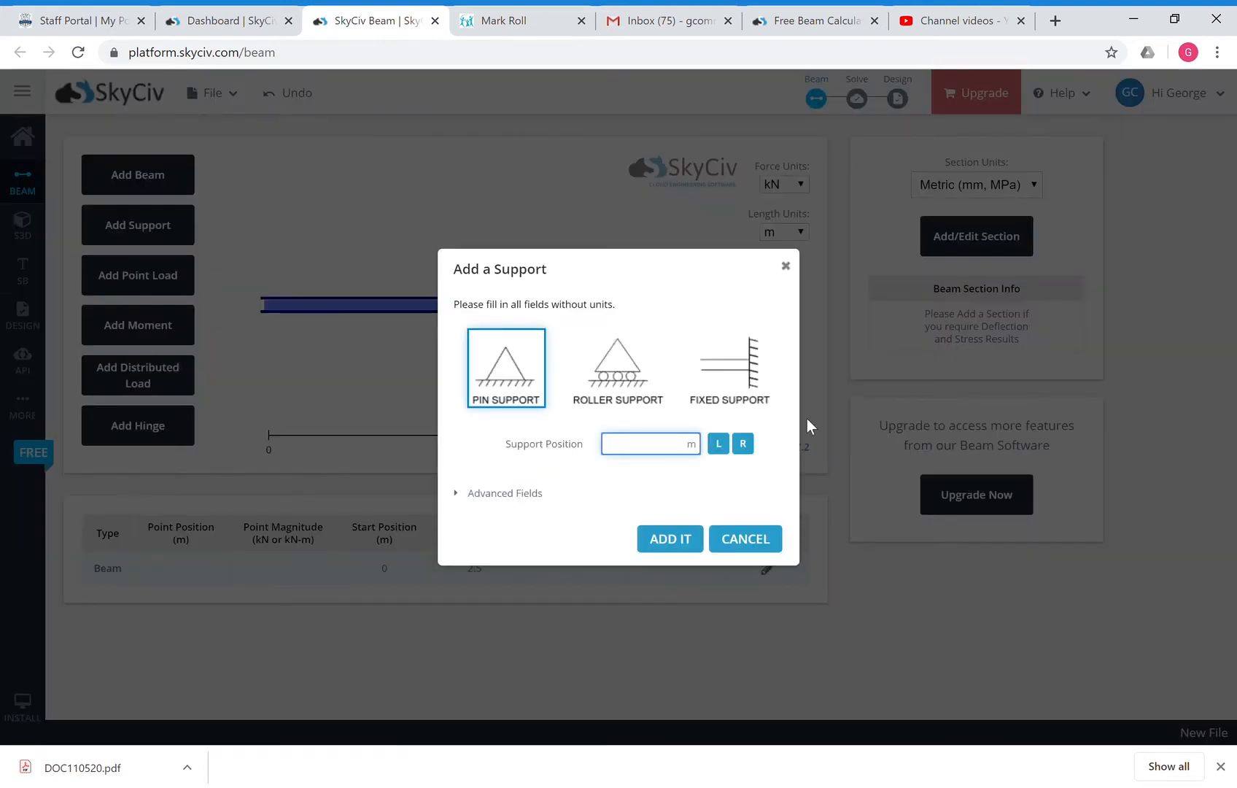
click(762, 384)
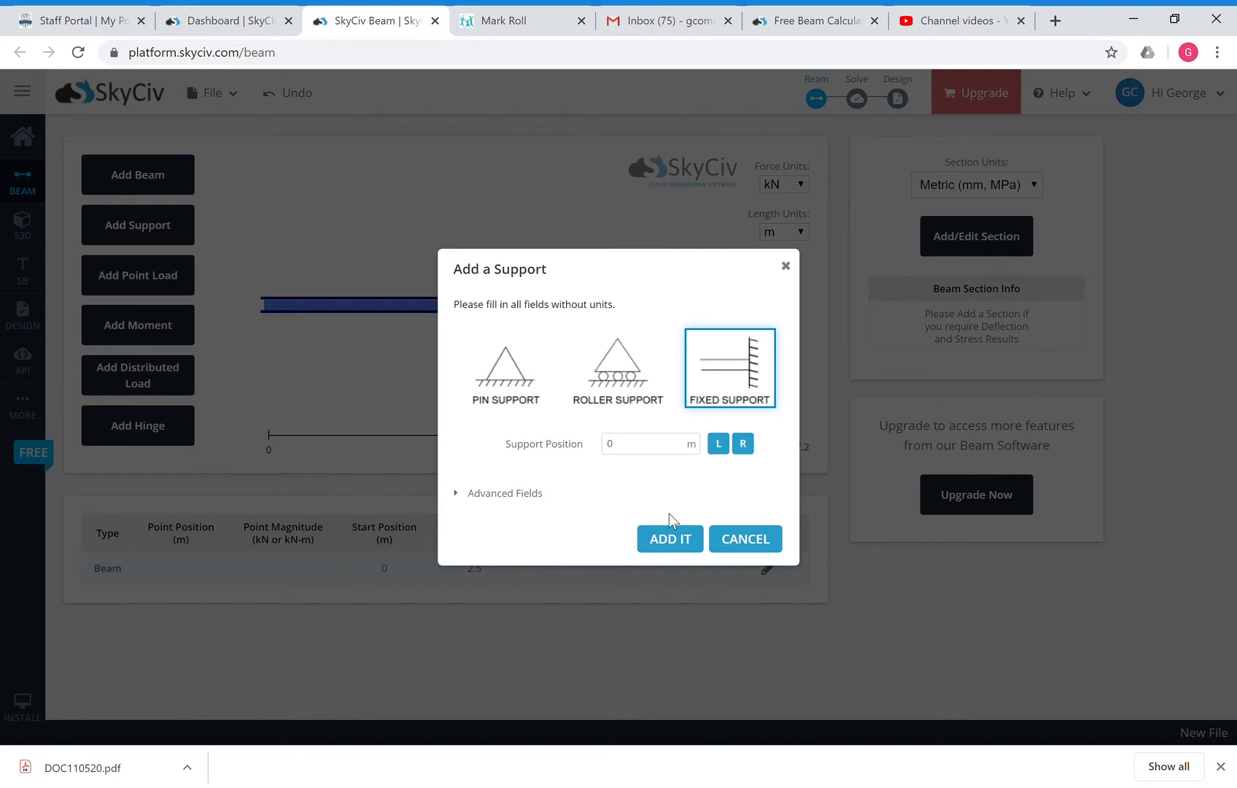
click(667, 539)
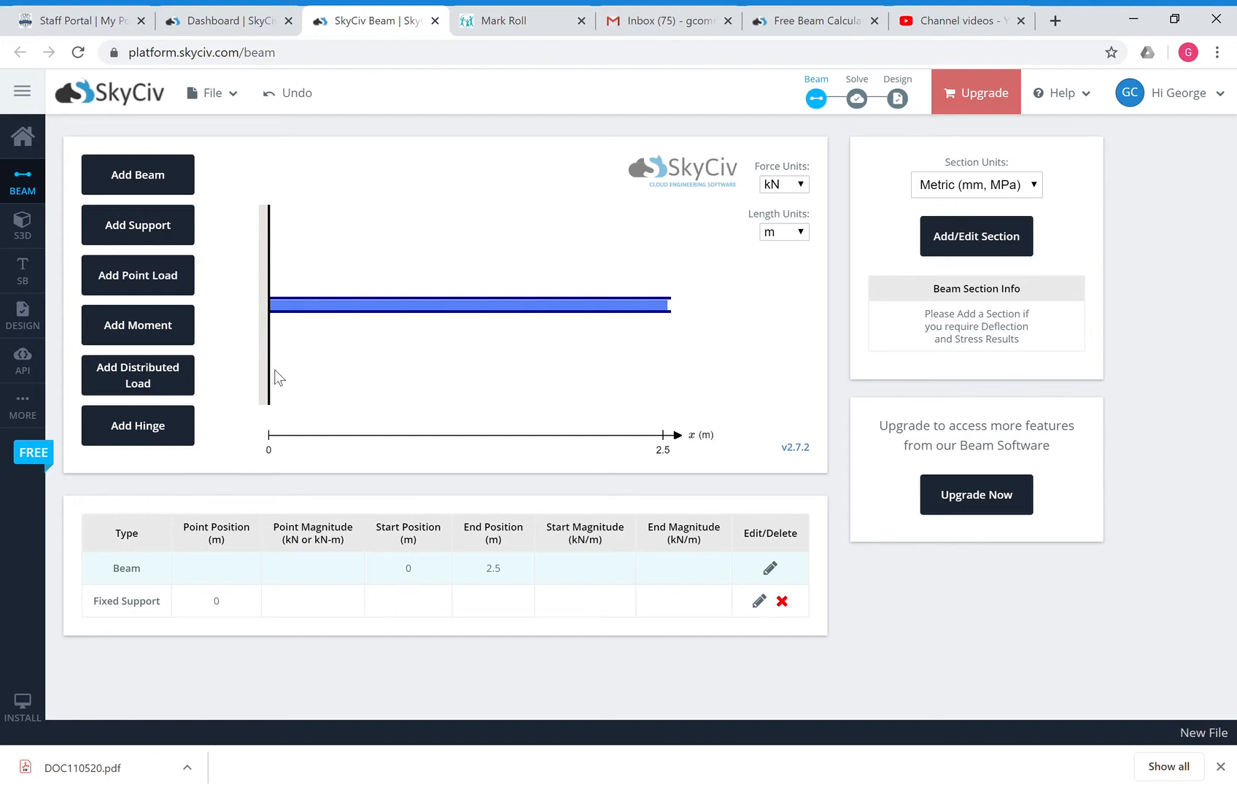
Step: Add a downward 10 kN point load at 1.25 m along the beam
click(138, 278)
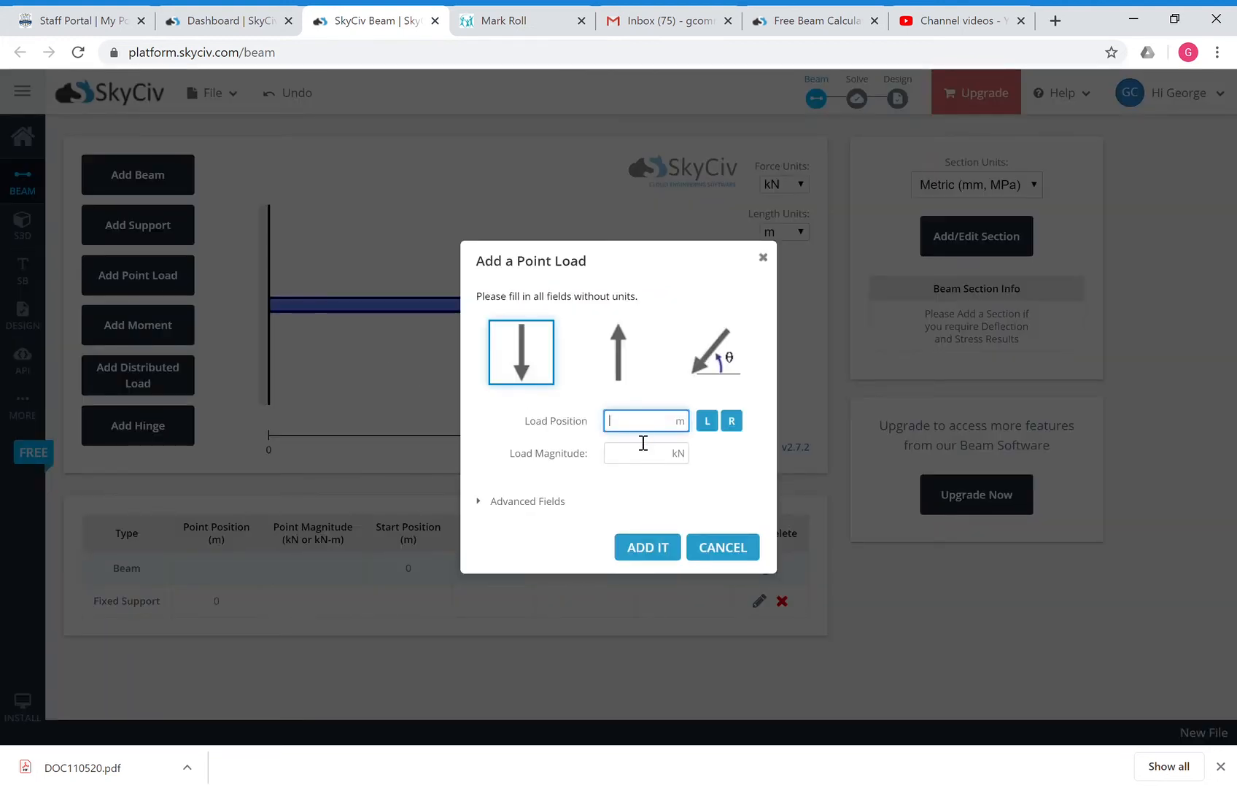
text(1.25)
click(618, 461)
text(10)
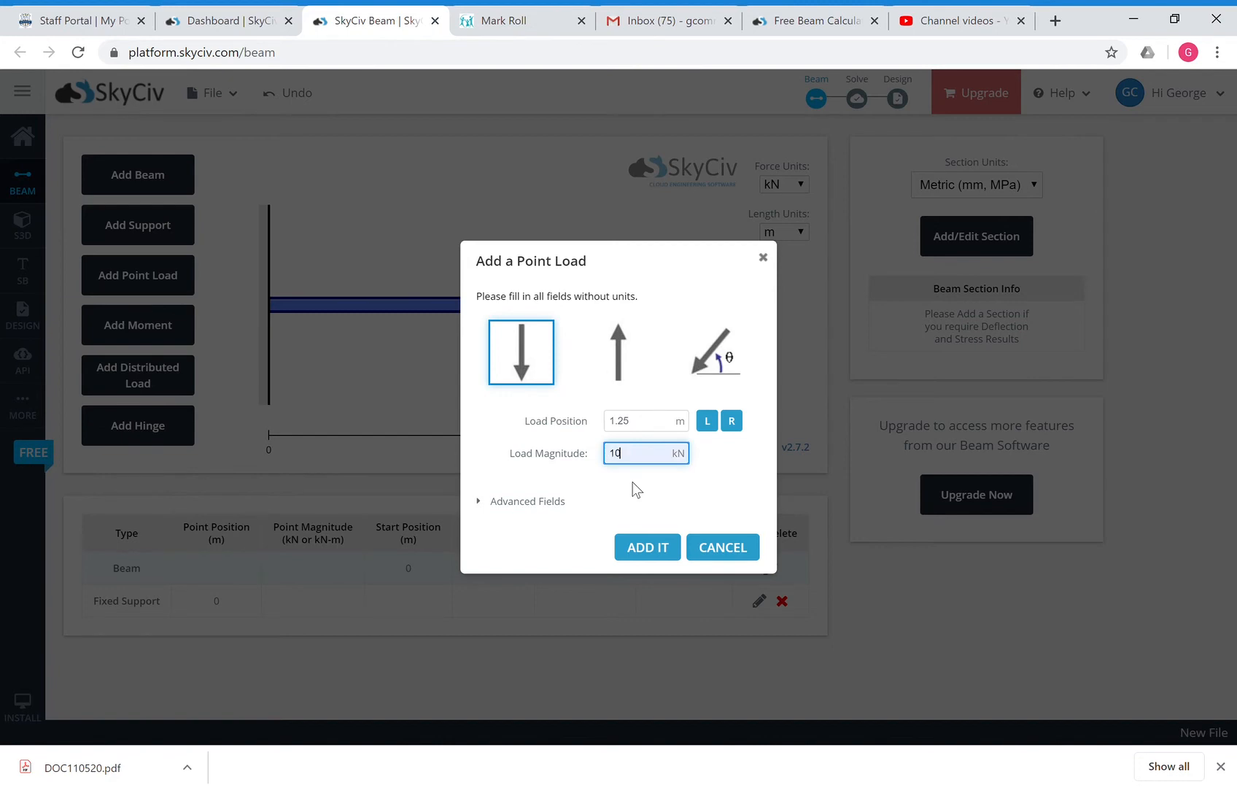
click(660, 556)
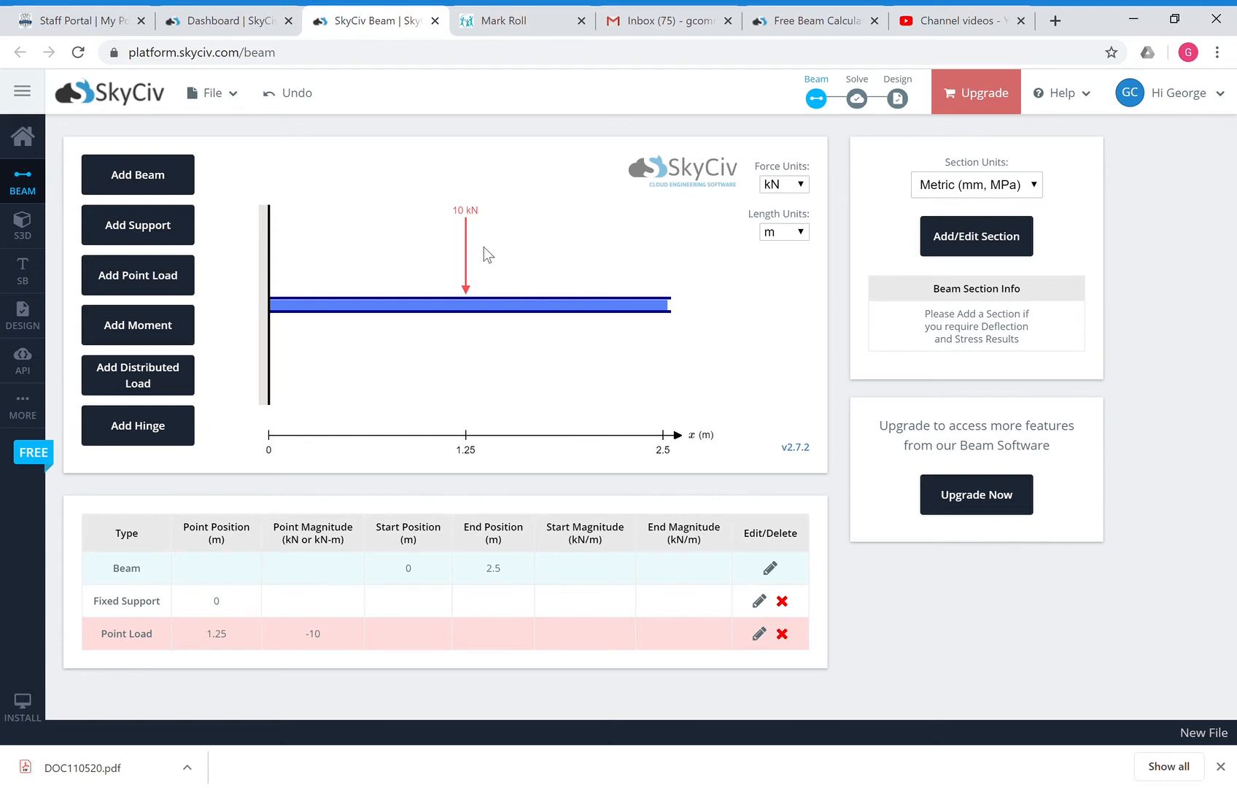
Step: Reverse the 10 kN point load so that it acts upward on the beam
click(464, 218)
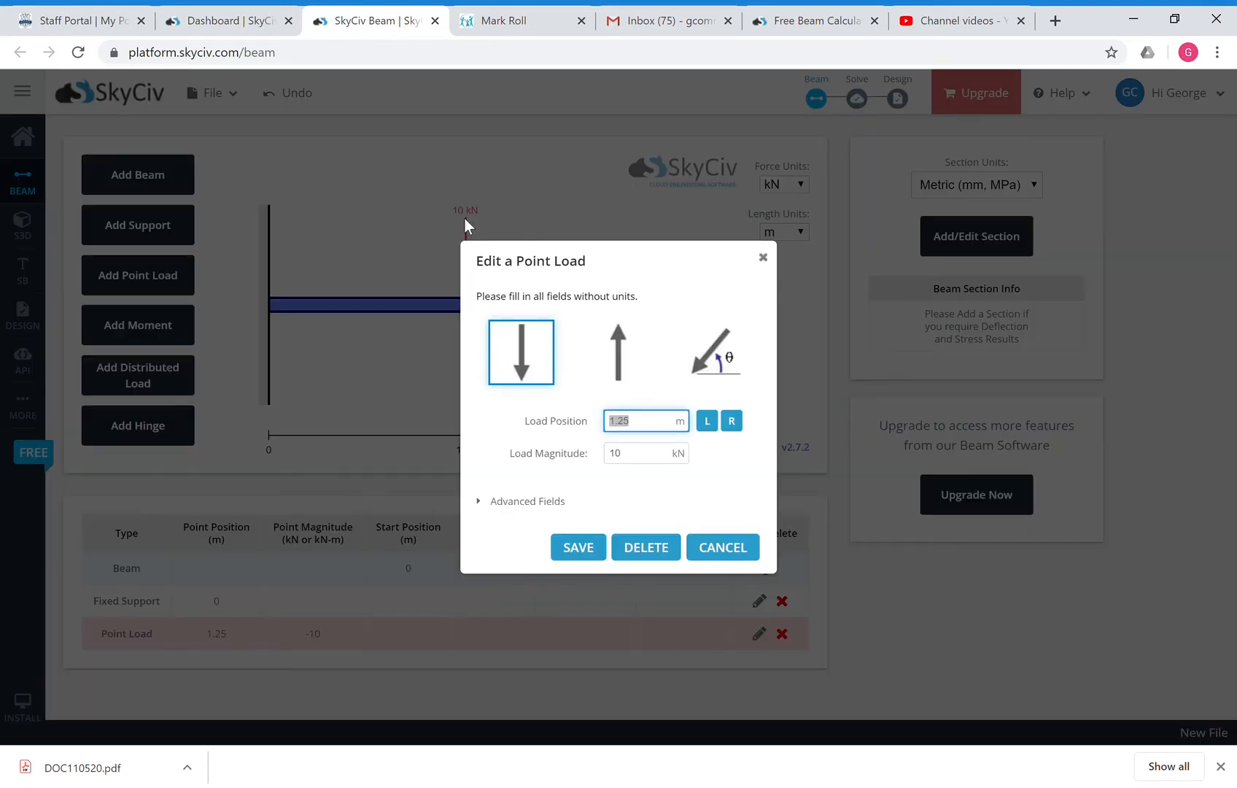
click(620, 346)
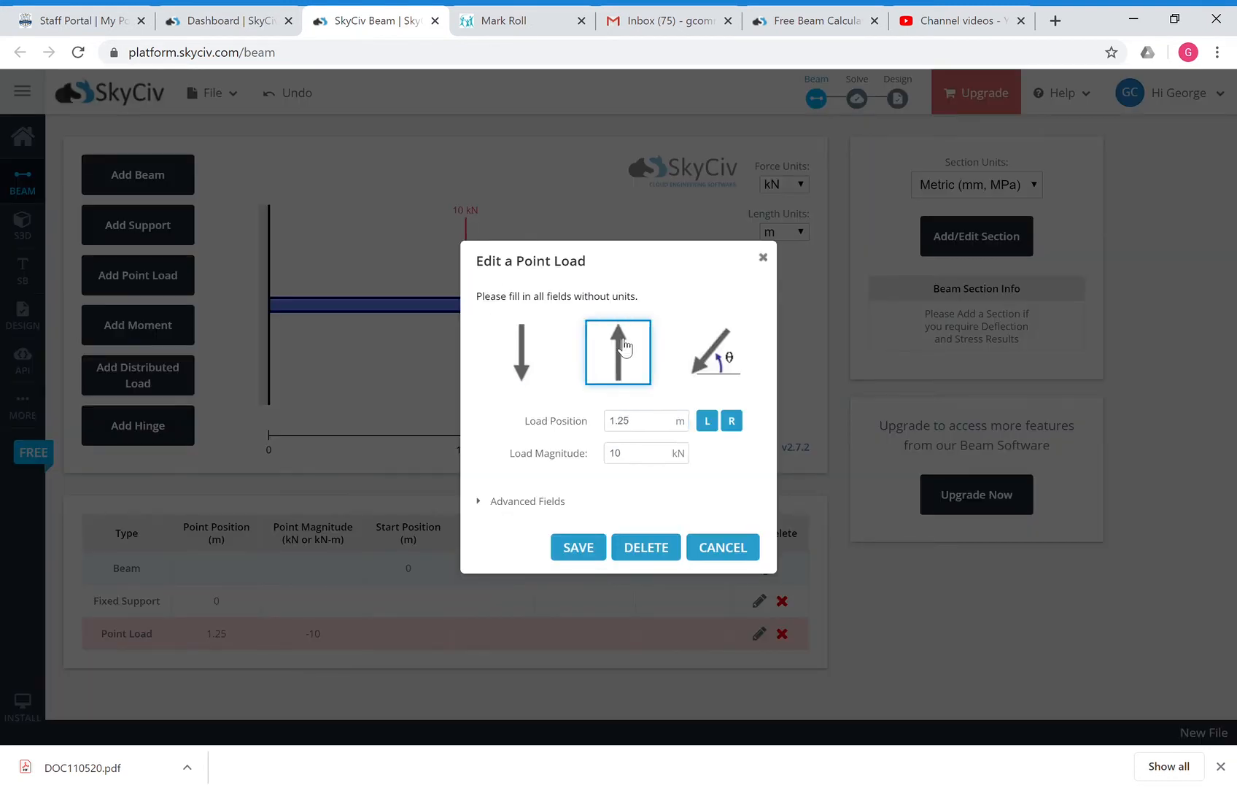
click(578, 547)
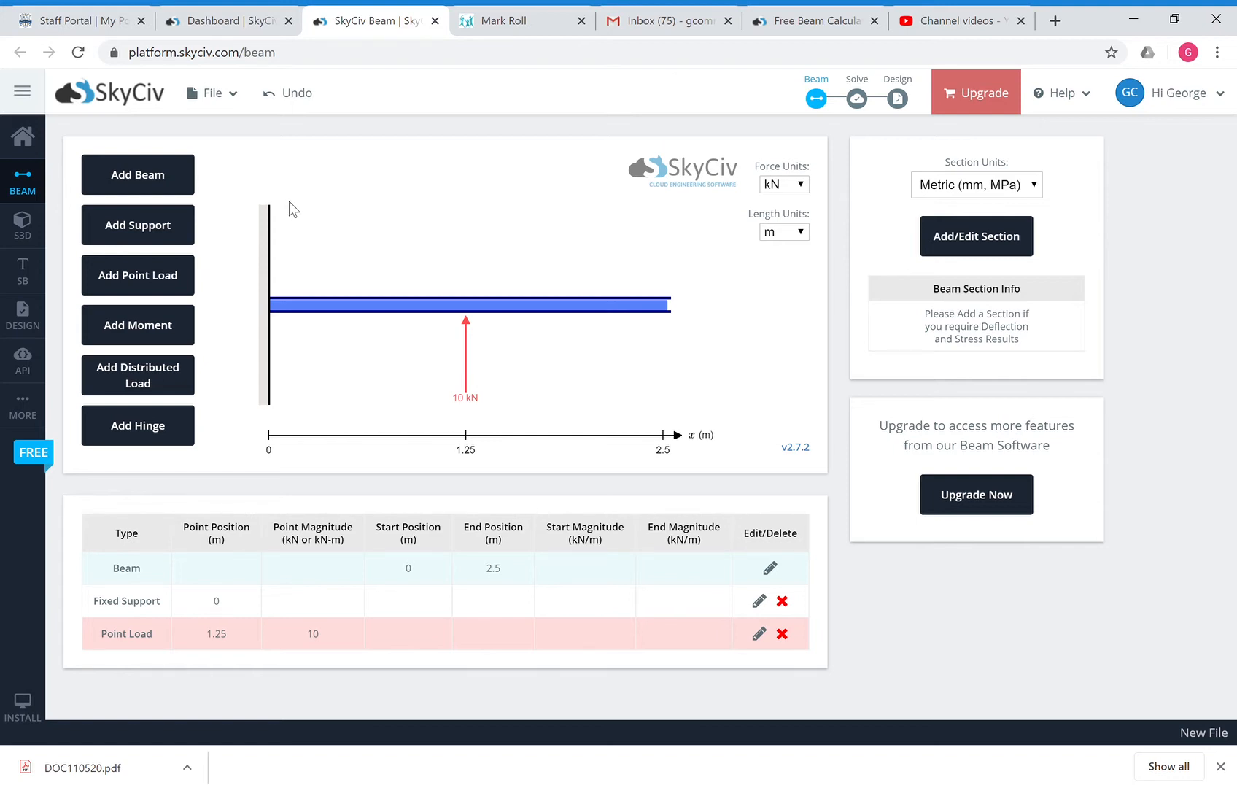
Step: Solve the point-loaded cantilever and examine its free body, shear force and bending moment diagrams
click(858, 99)
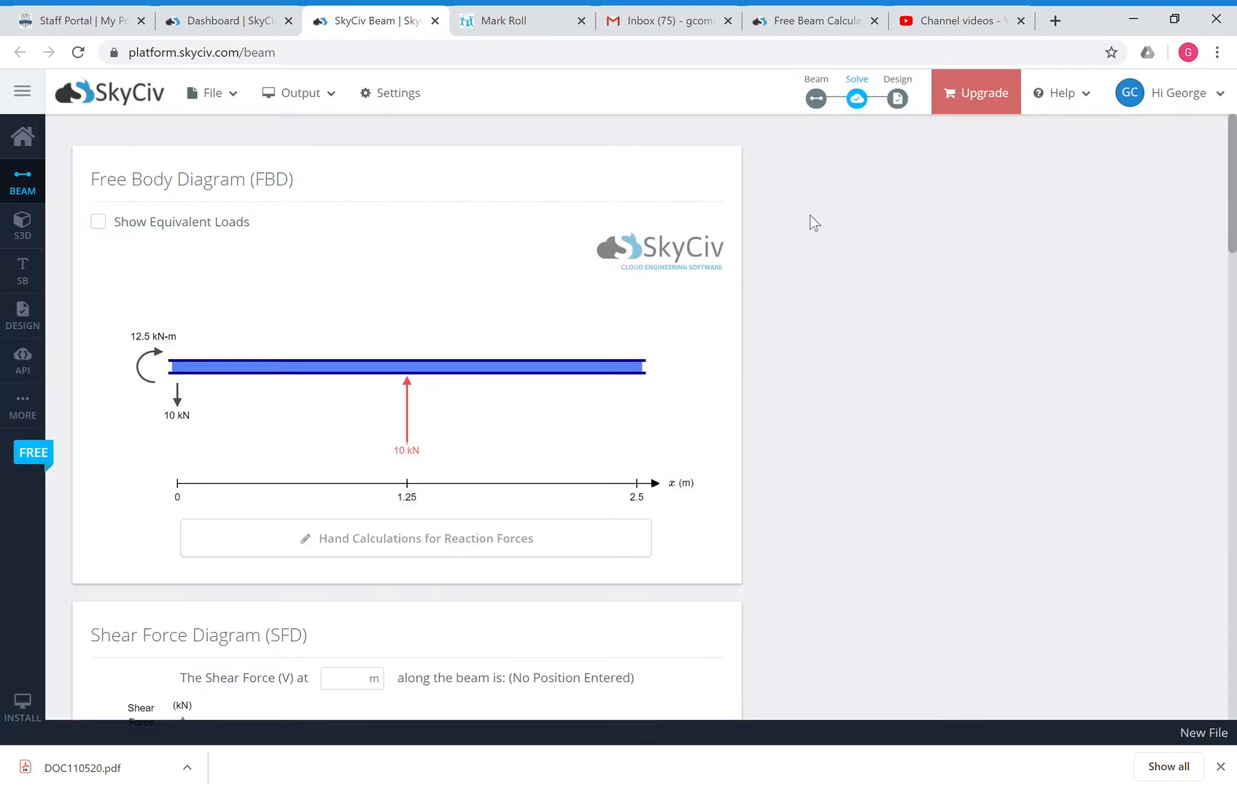
scroll(859, 386, down, 6)
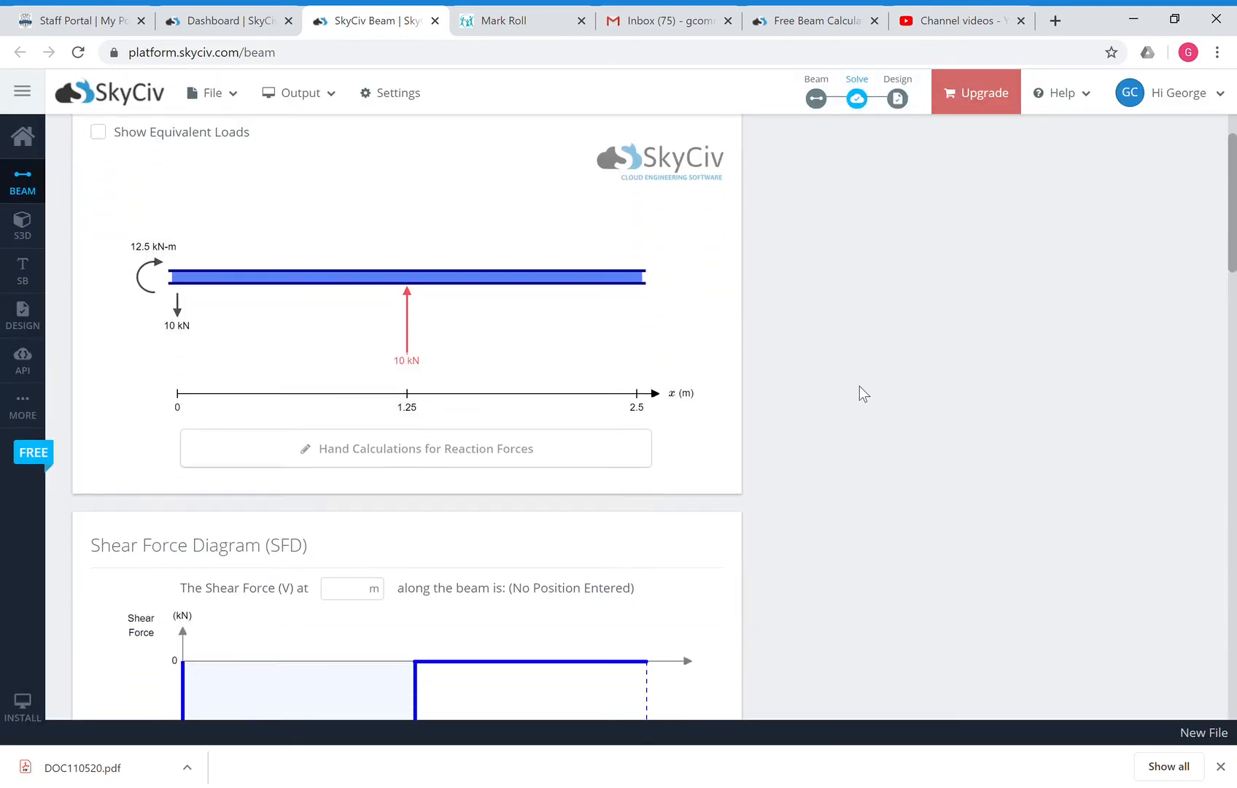
scroll(859, 386, down, 1)
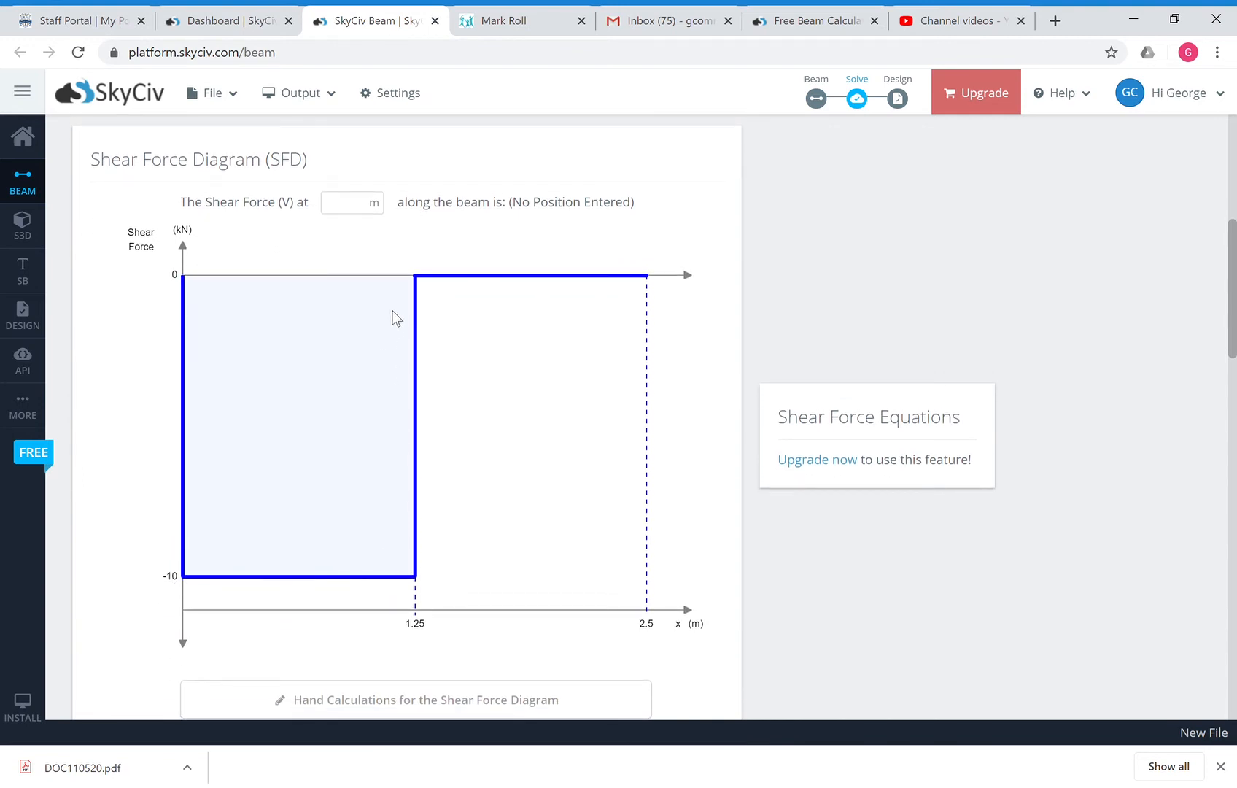
scroll(546, 390, down, 9)
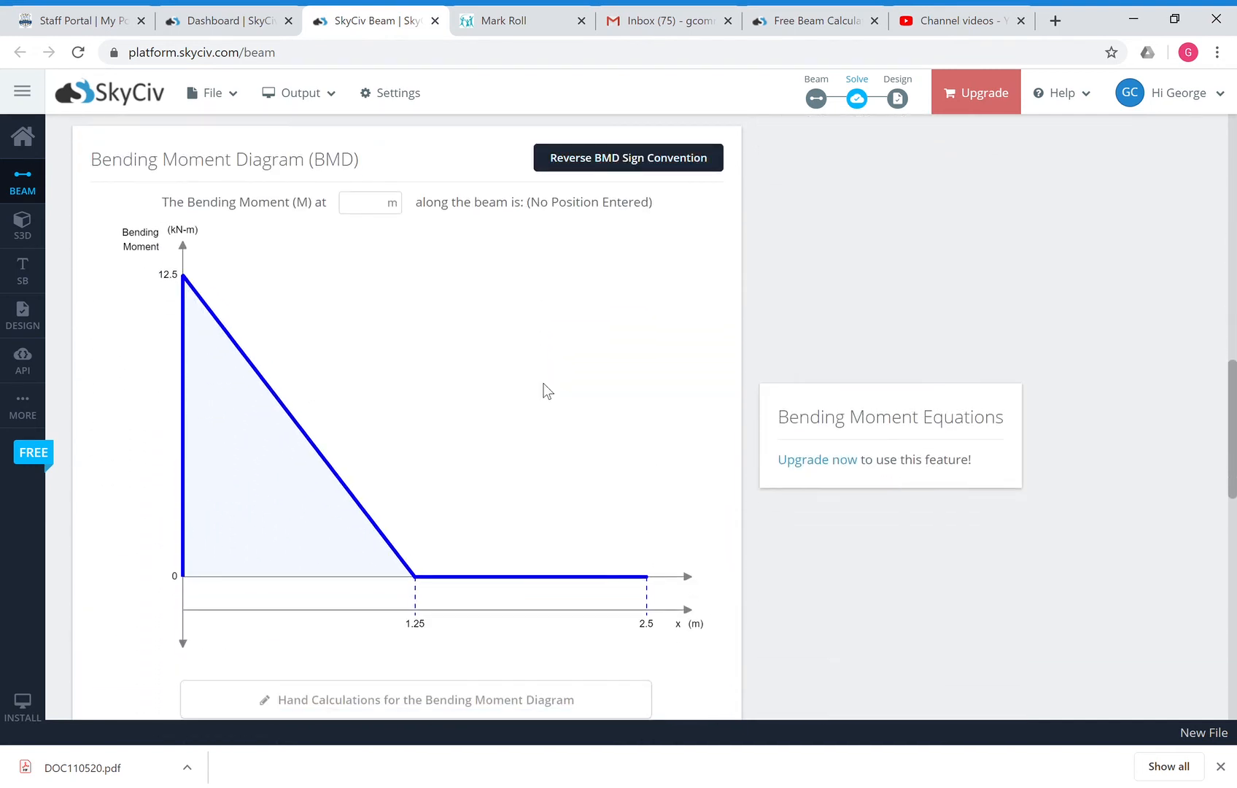
scroll(546, 390, down, 1)
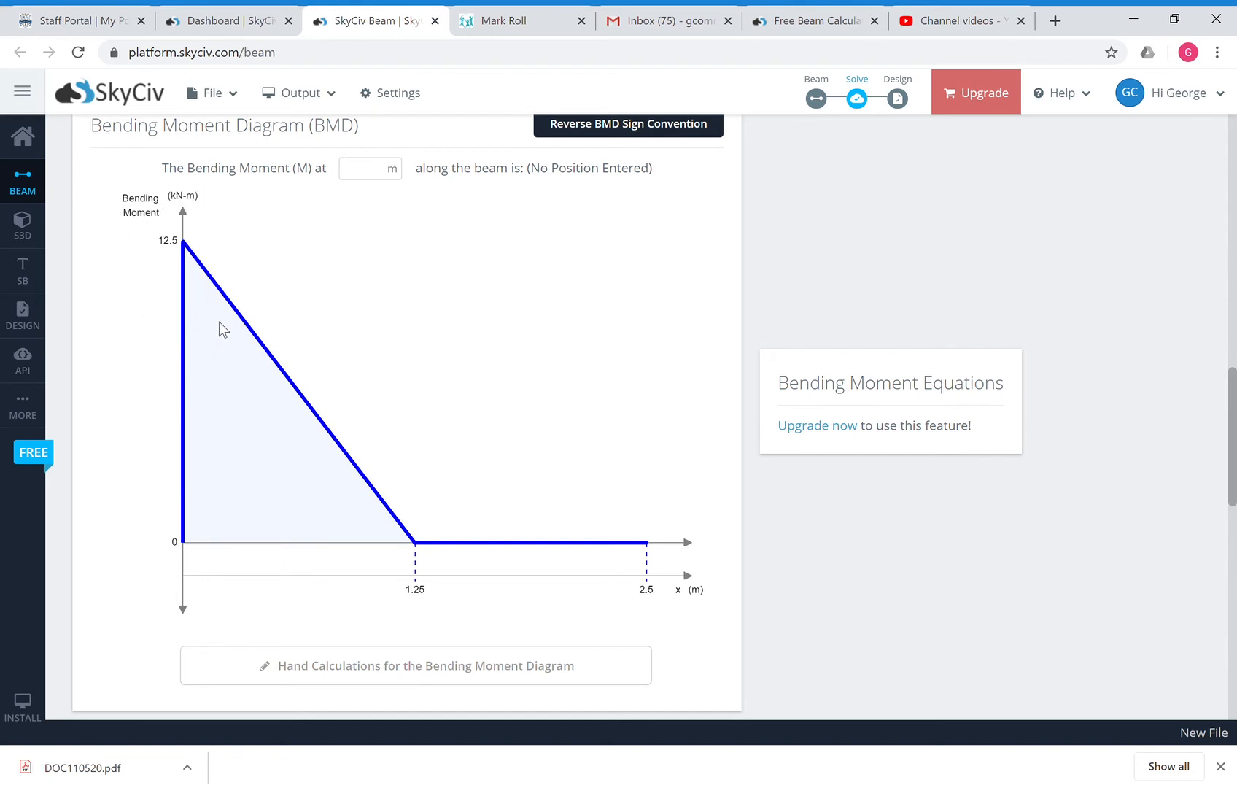
scroll(305, 315, up, 8)
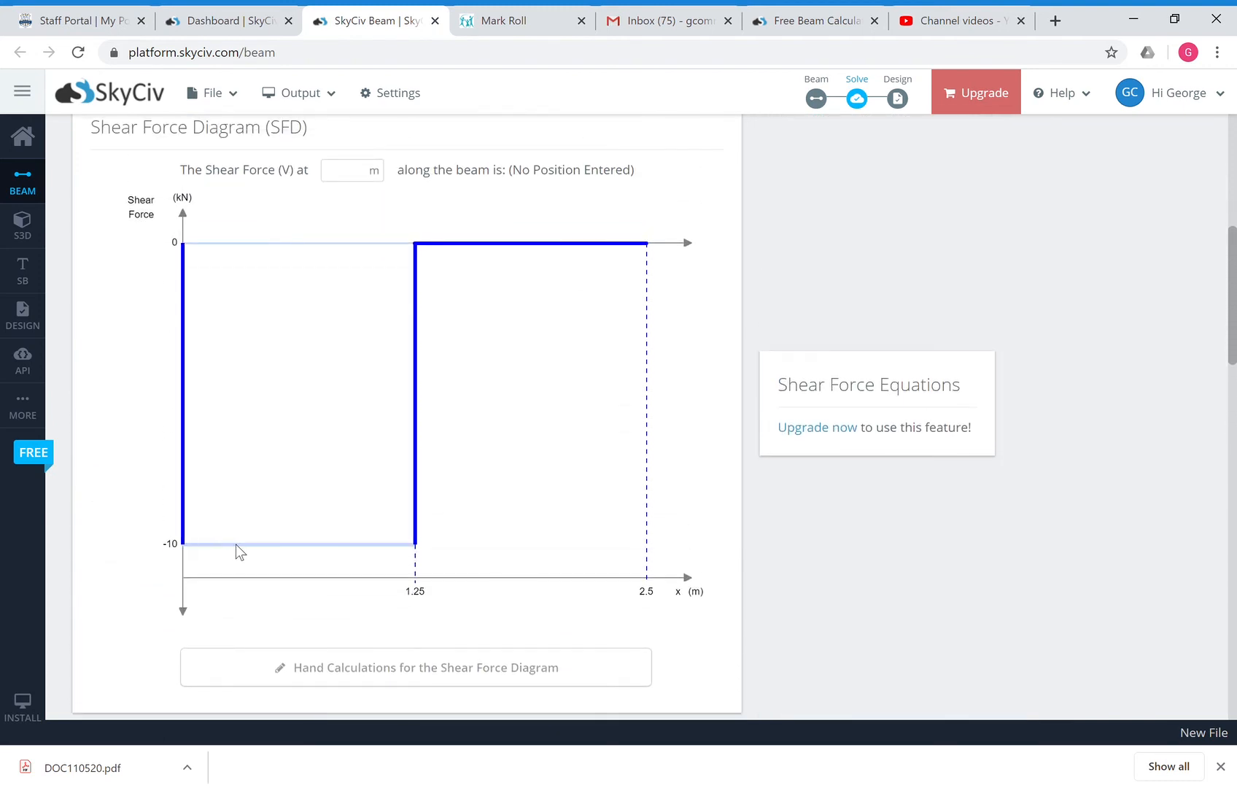
scroll(398, 605, down, 2)
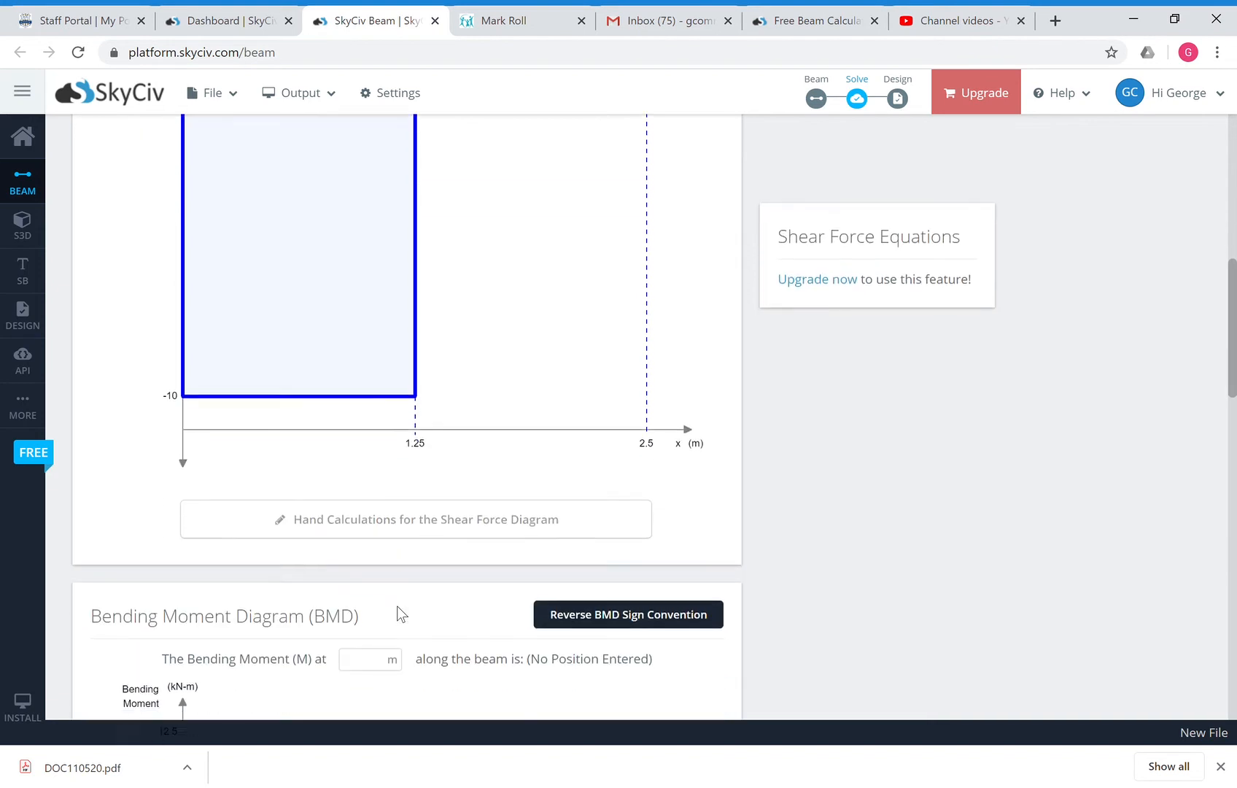
scroll(398, 604, down, 6)
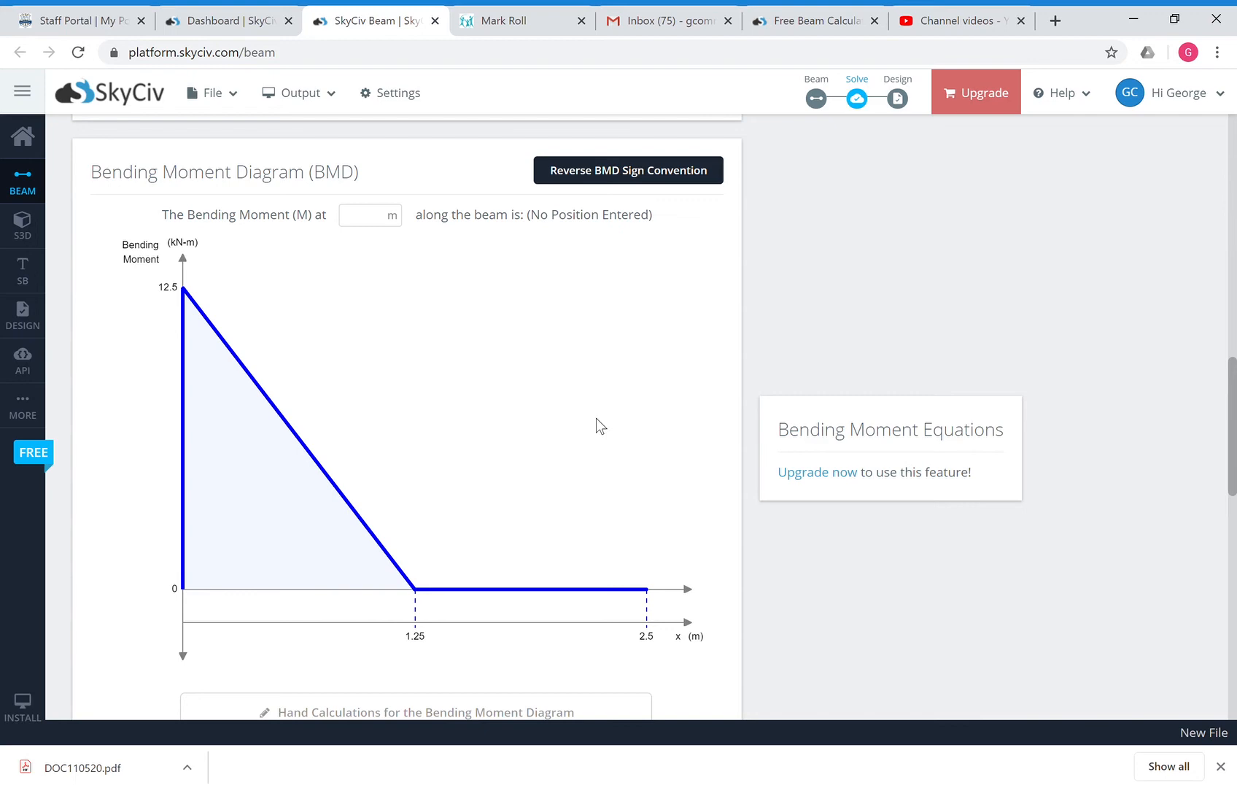
scroll(597, 417, up, 12)
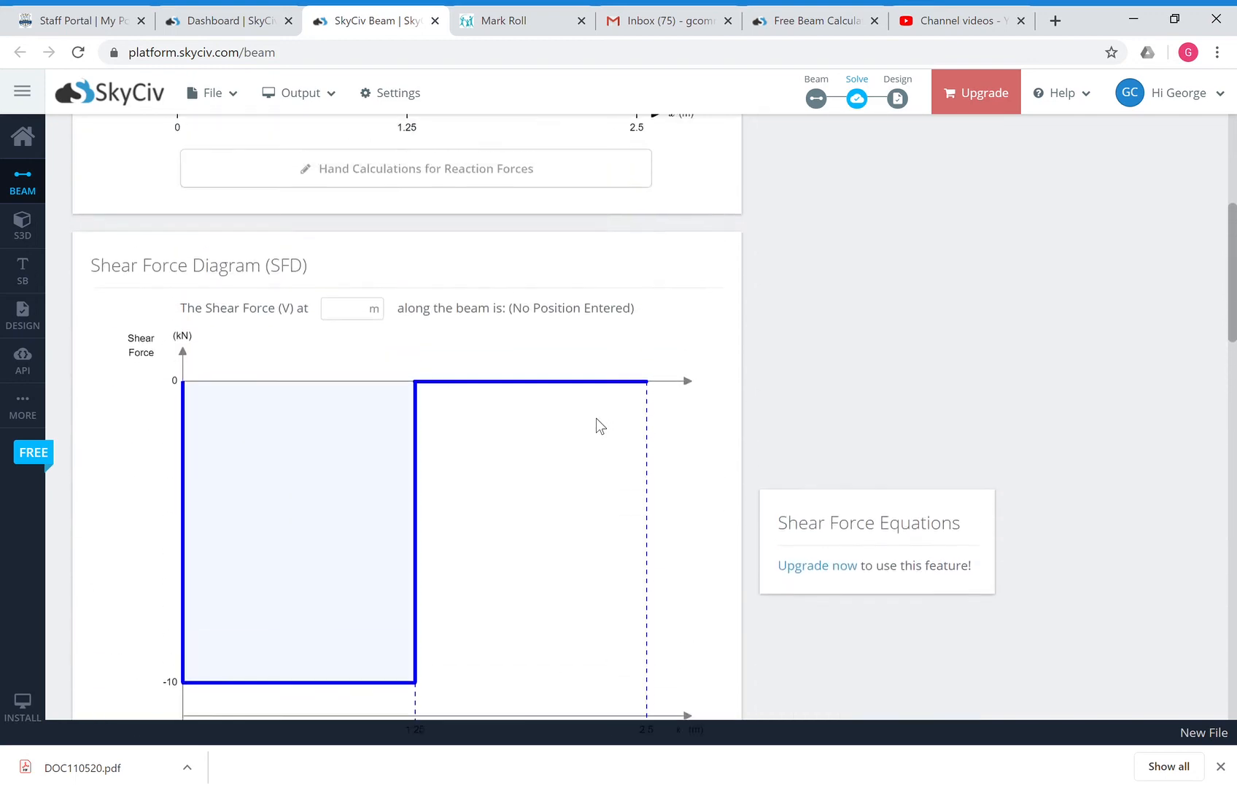
scroll(602, 427, up, 1)
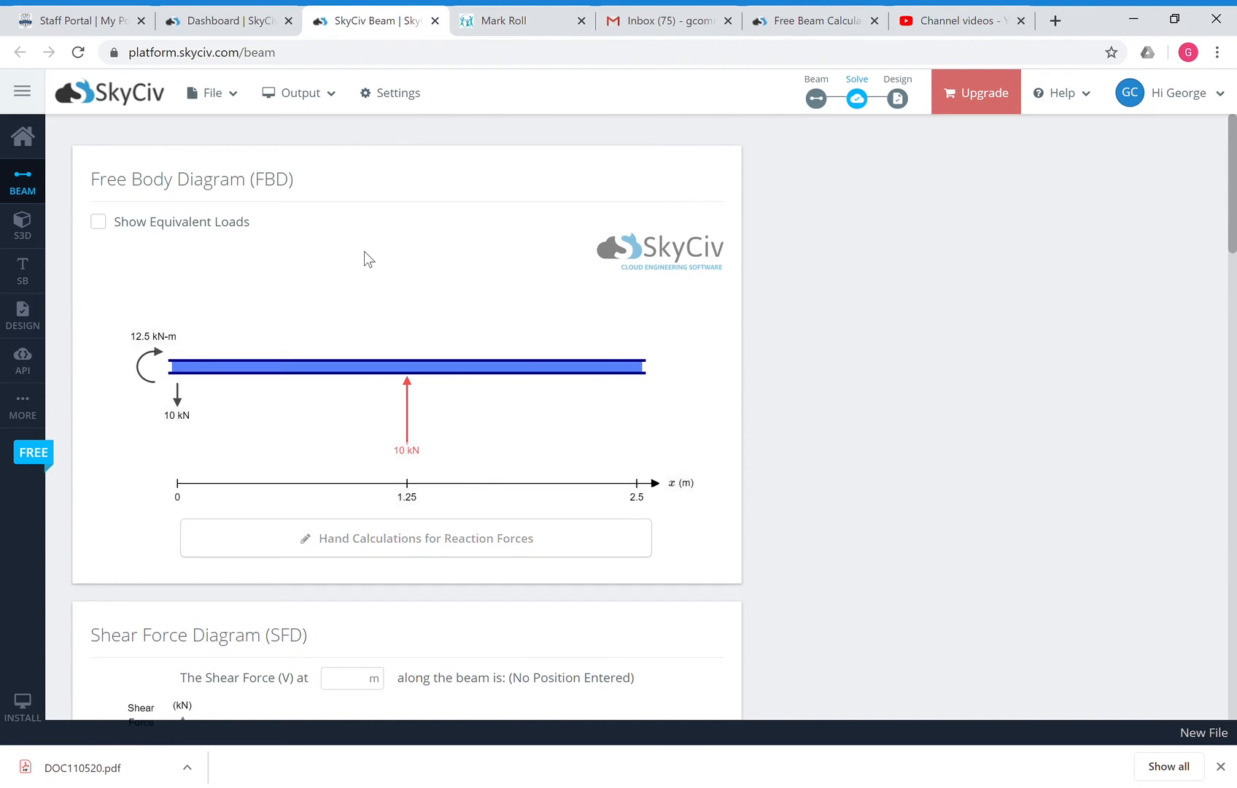
Step: Return to the beam model and delete the point load and the fixed support
click(816, 97)
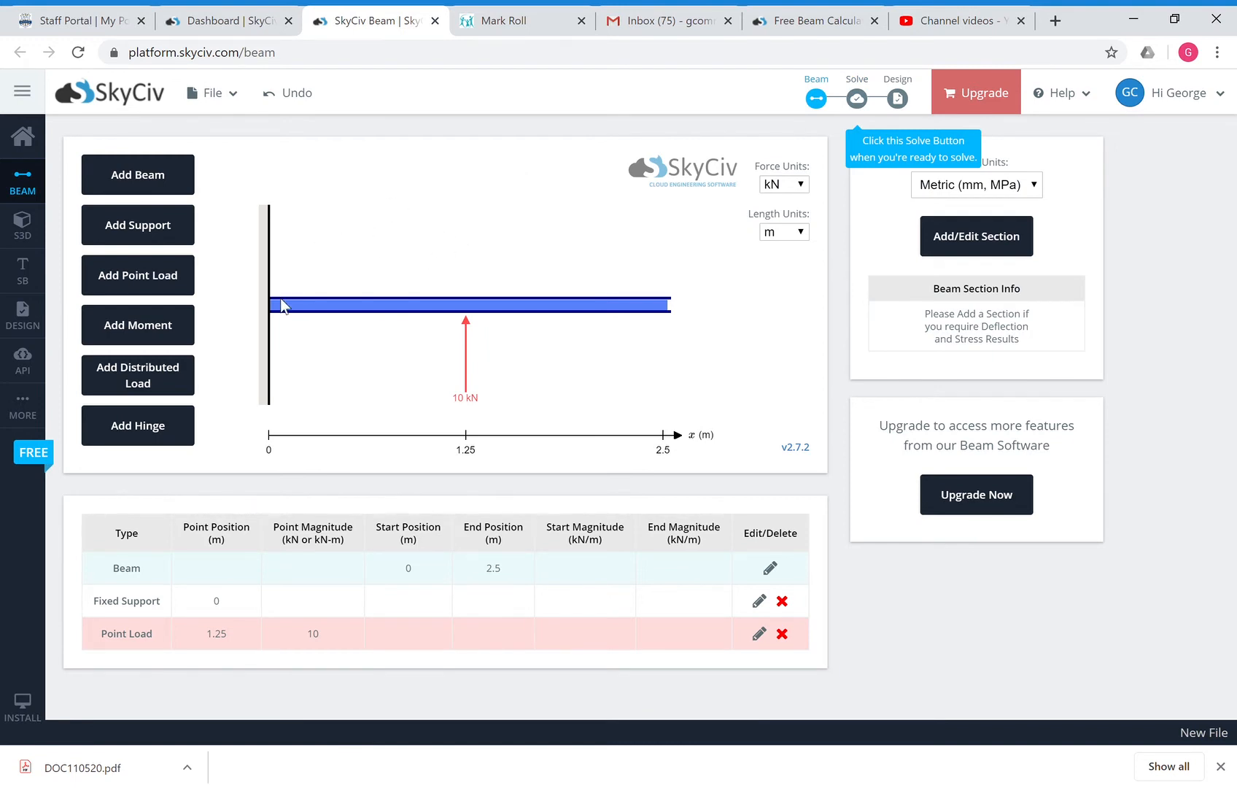
click(781, 633)
click(783, 601)
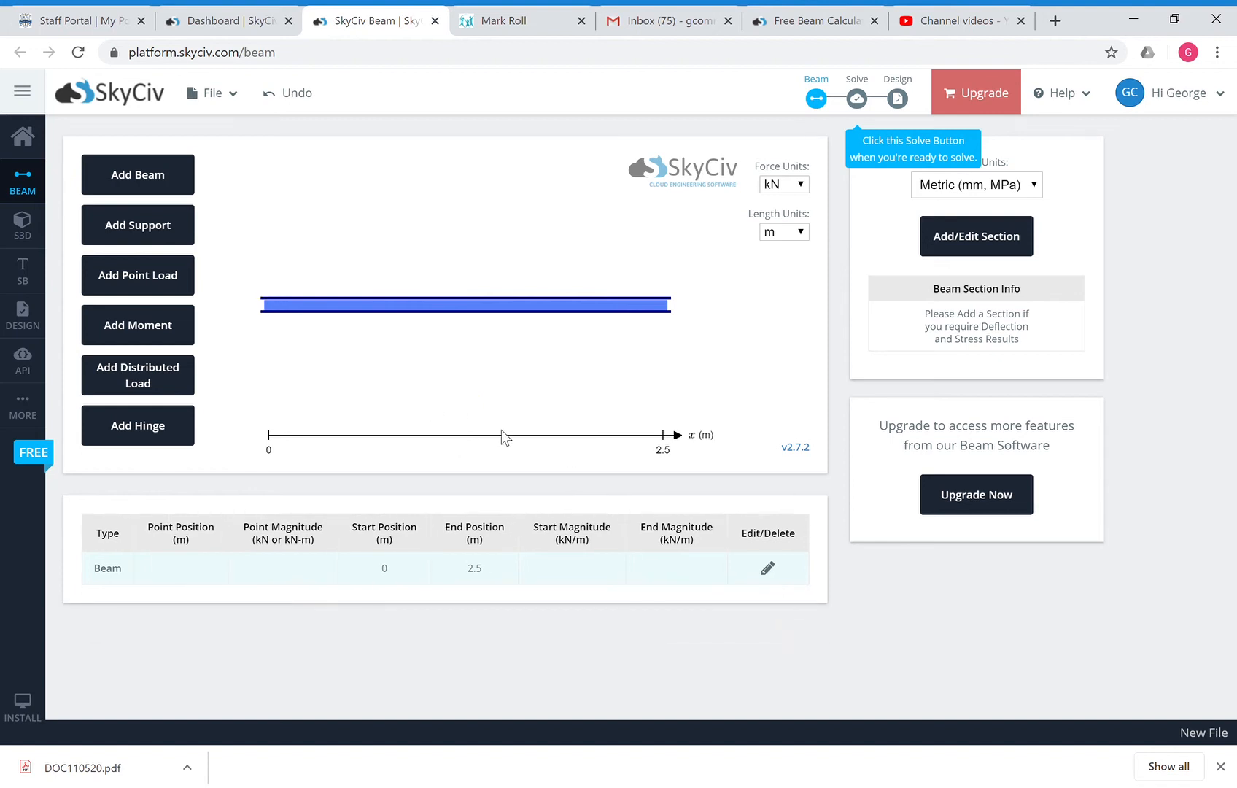
Step: Add a fixed support at the beam's left end, 0 m
click(120, 226)
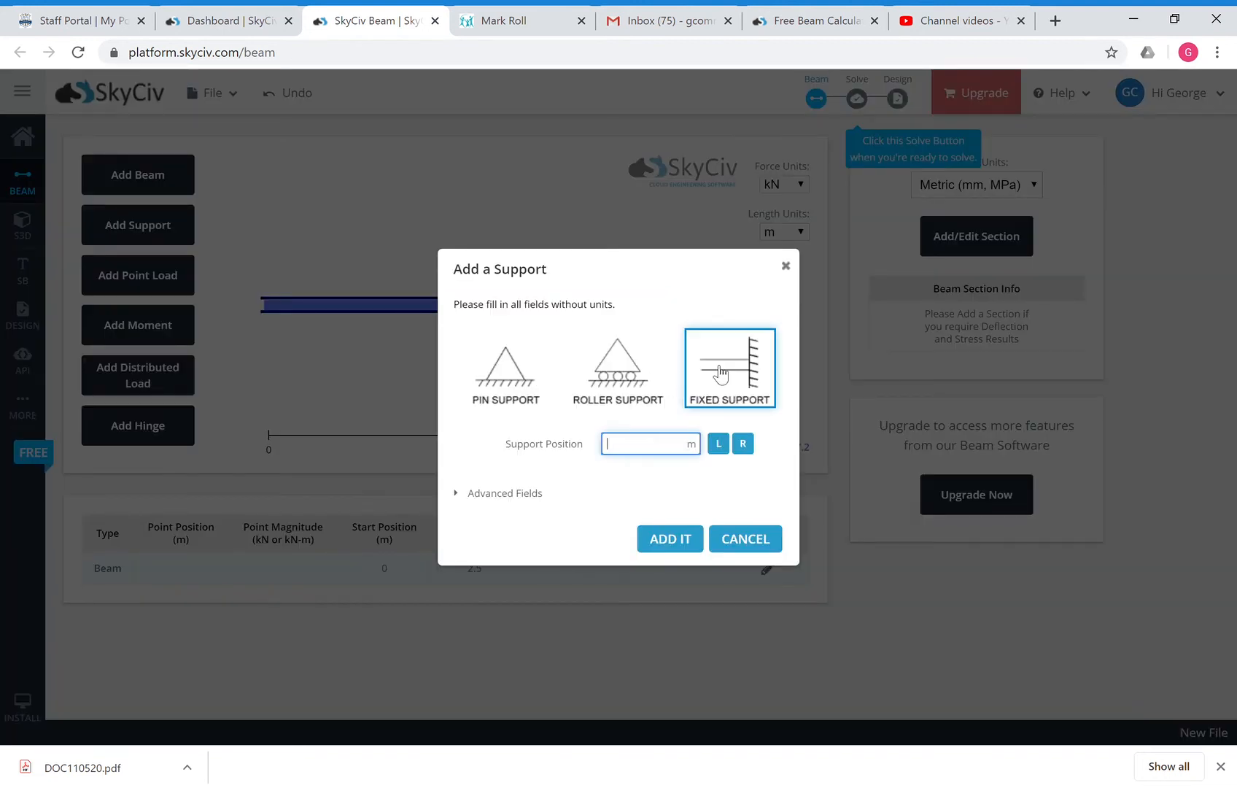
click(718, 443)
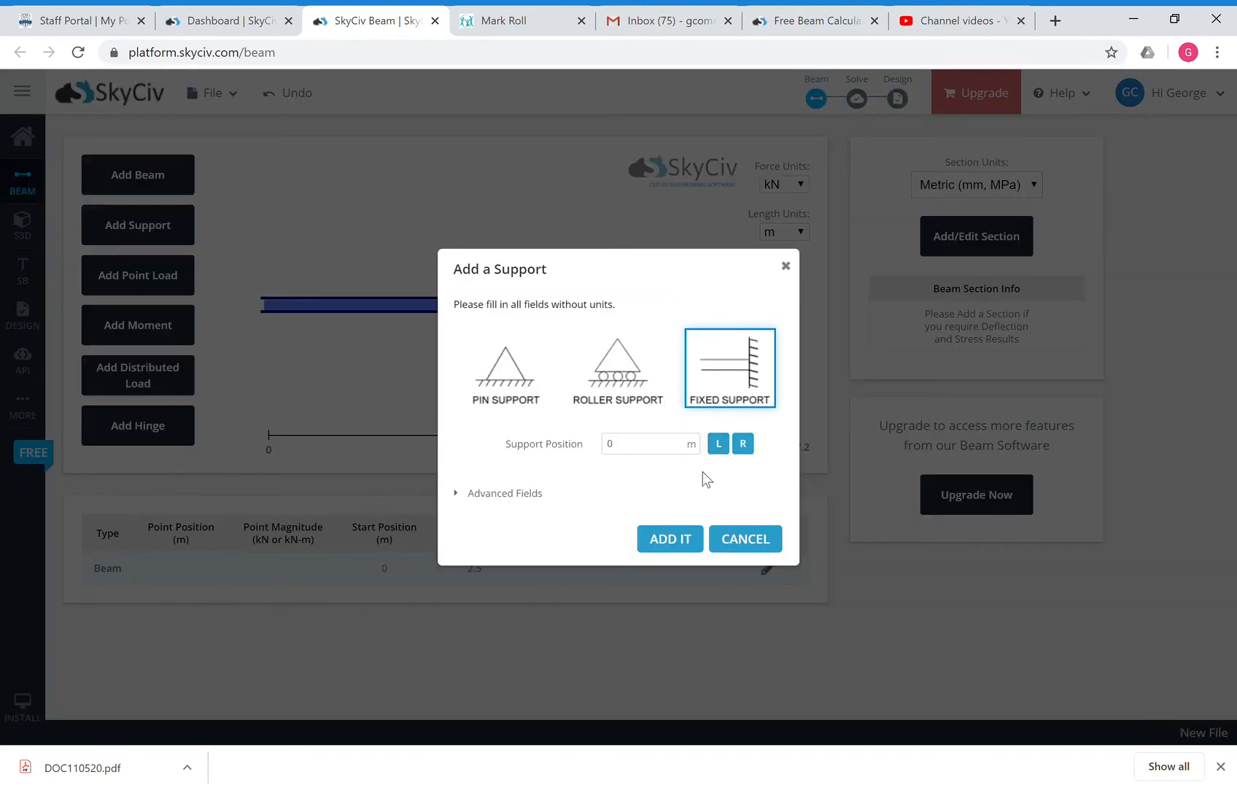
click(676, 539)
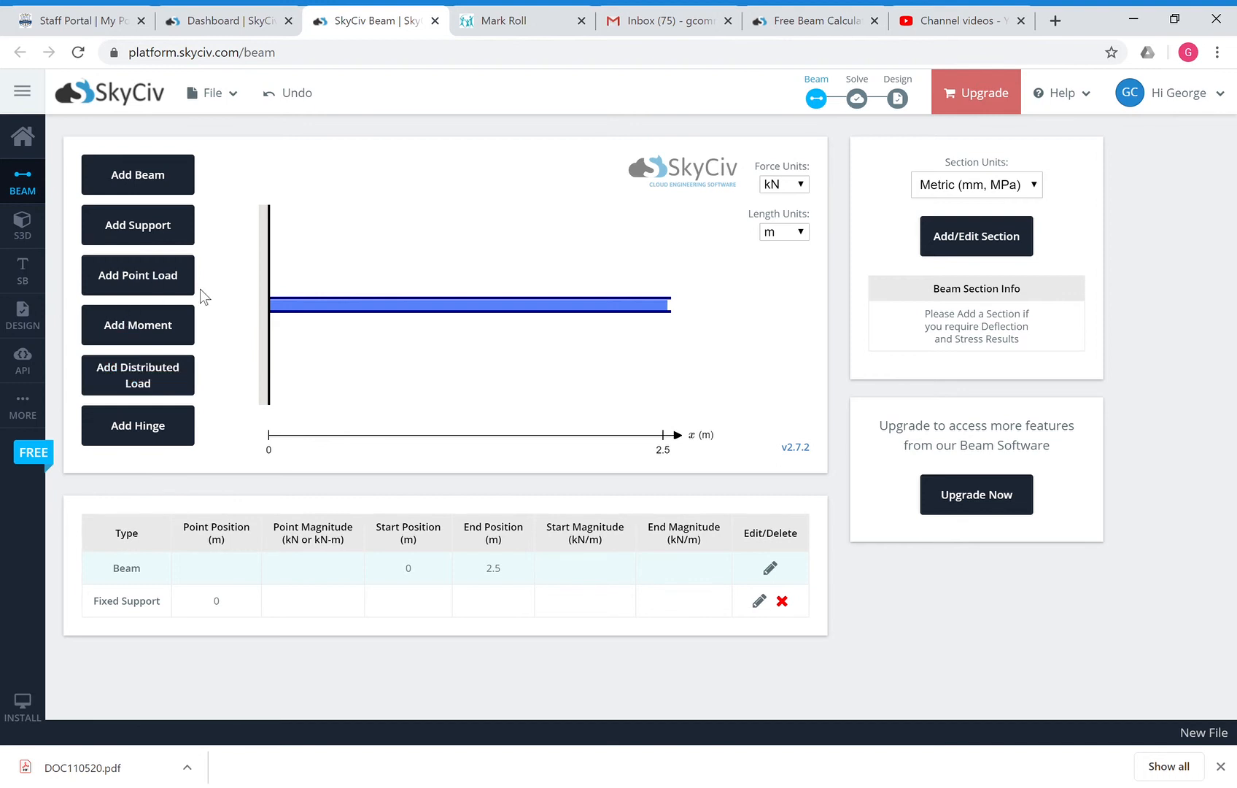
Step: Add an upward uniform distributed load of 4 kN/m over the whole beam, from 0 to 2.5 m
click(158, 379)
click(156, 377)
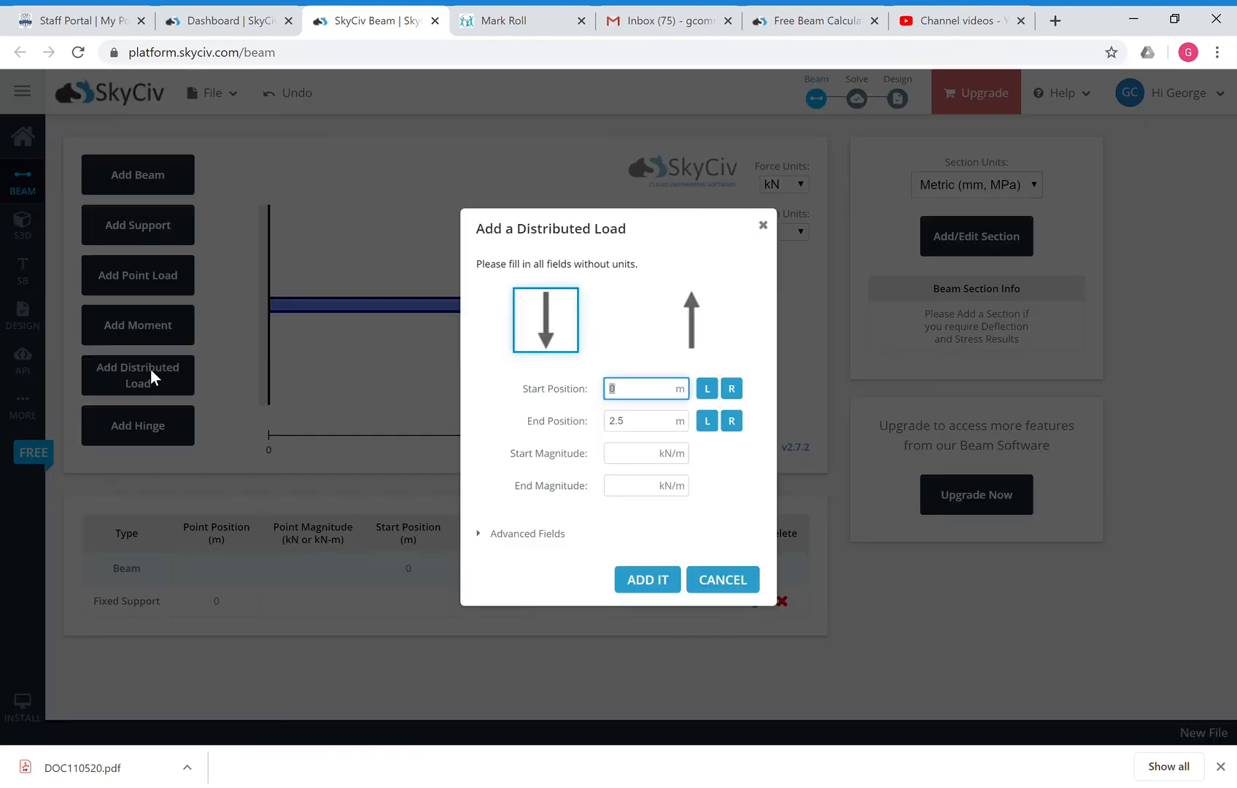
click(692, 315)
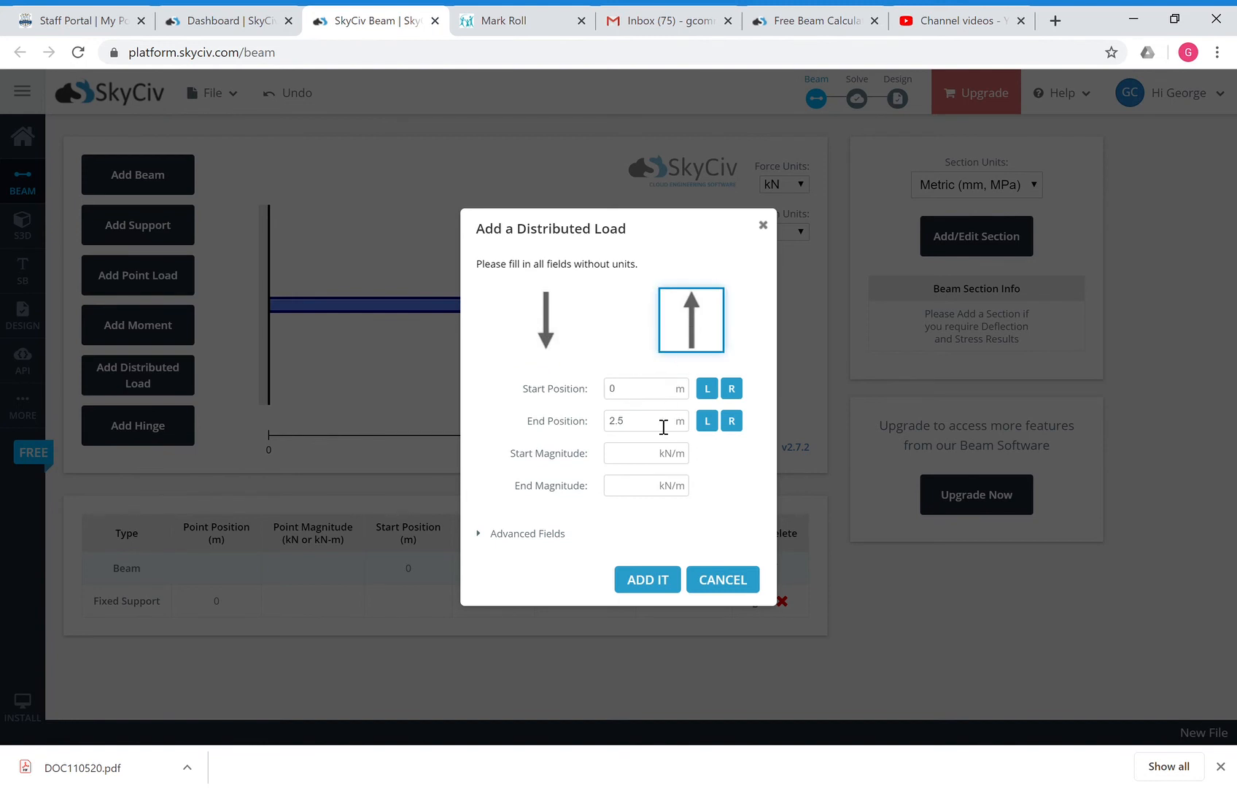
click(632, 467)
text(4)
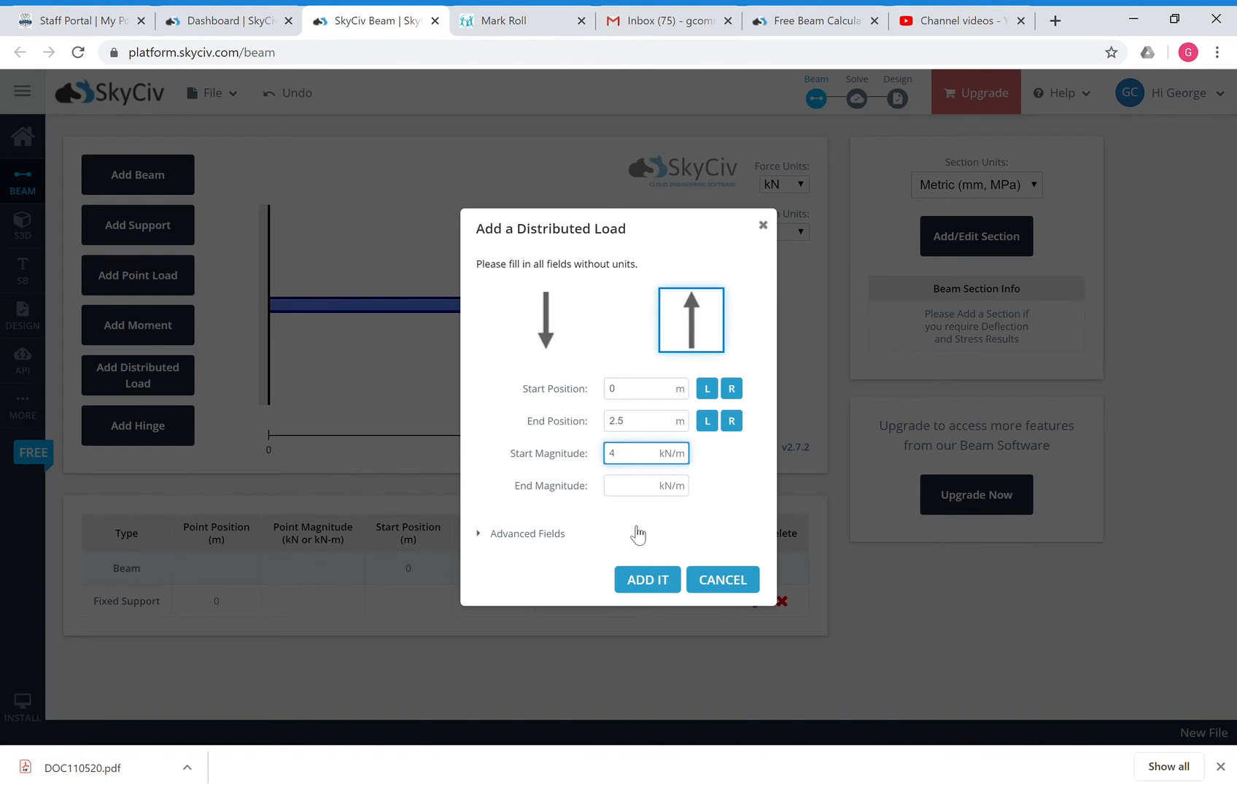
click(647, 584)
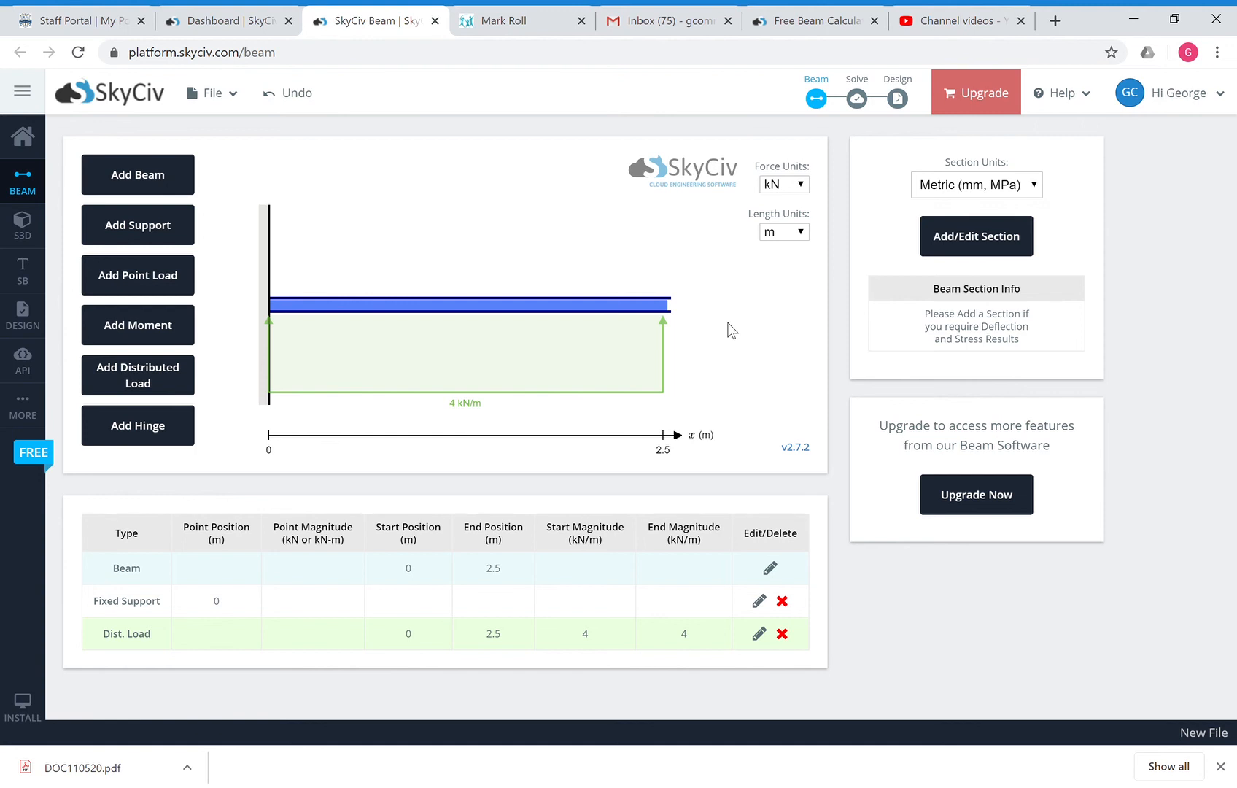
Step: Solve the cantilever under the distributed load and examine its support reactions against the shear force diagram
click(857, 102)
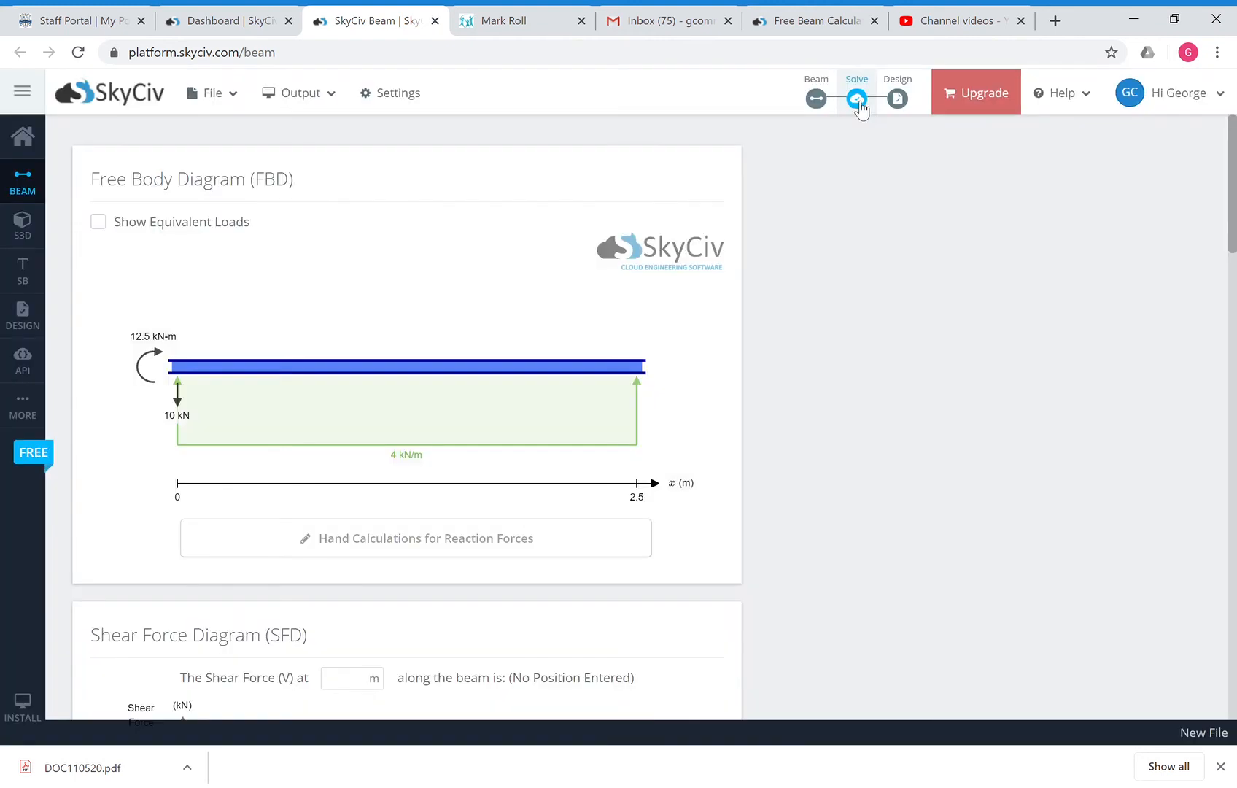
scroll(840, 384, down, 6)
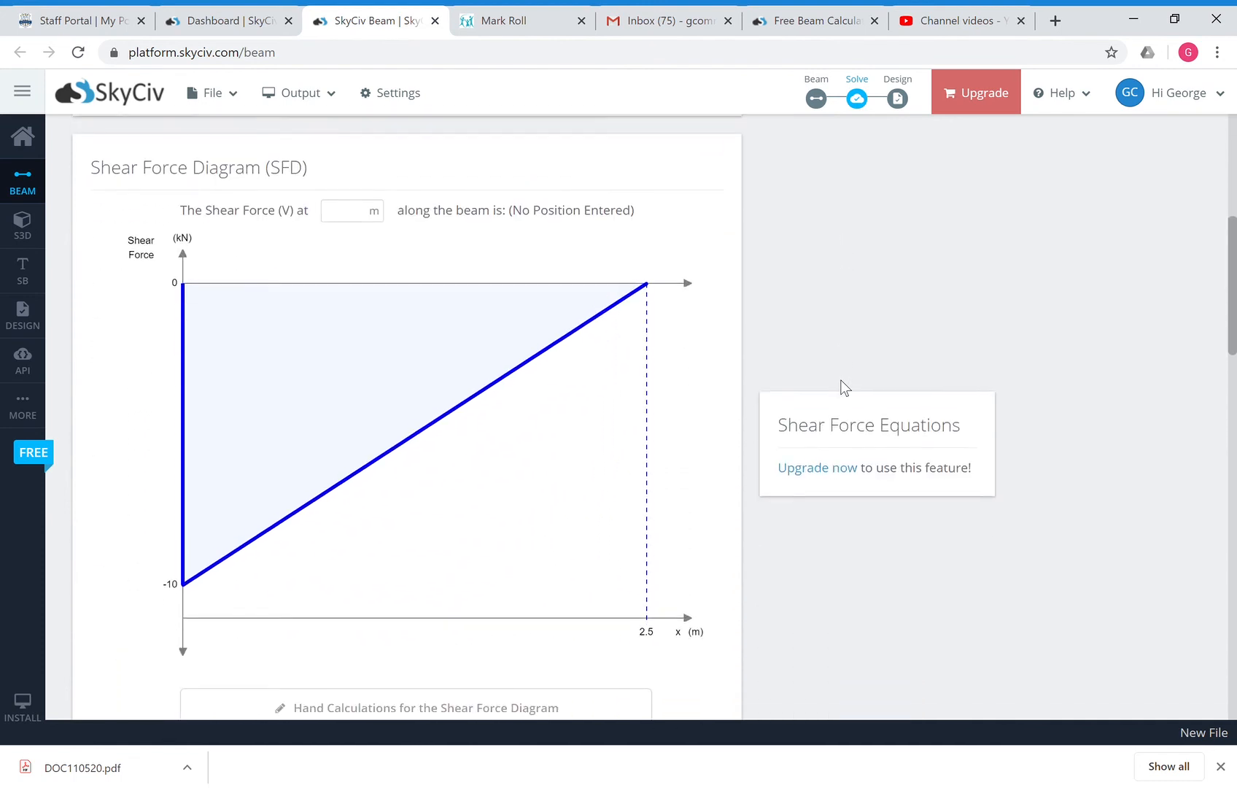
scroll(840, 385, down, 1)
scroll(841, 384, down, 1)
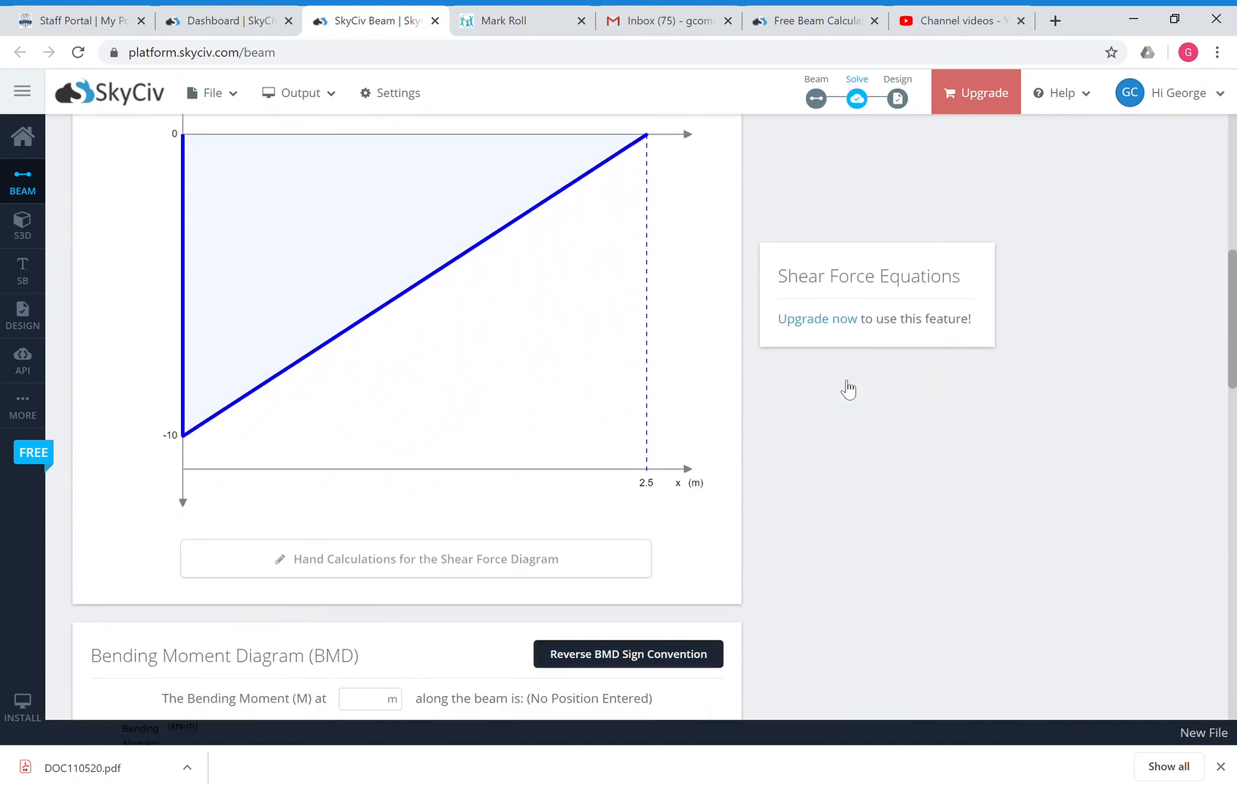
scroll(841, 387, up, 8)
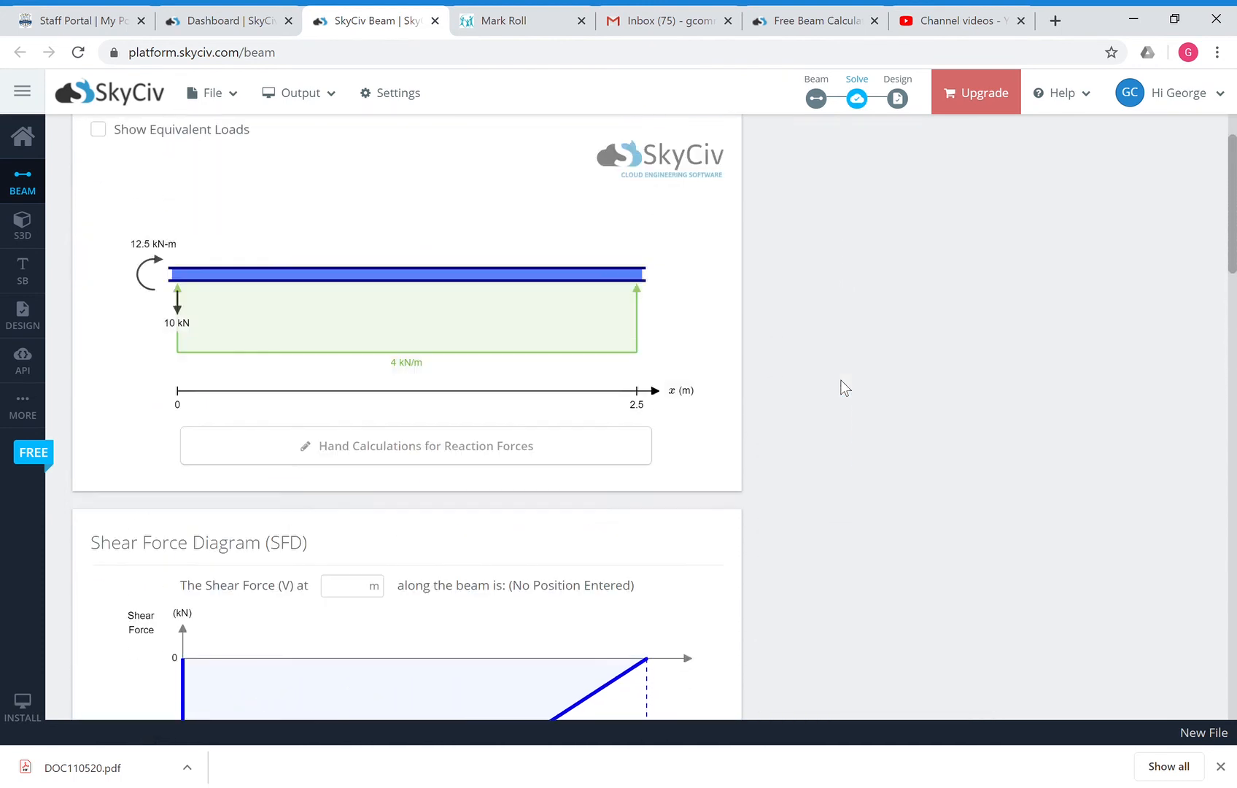
scroll(841, 384, down, 4)
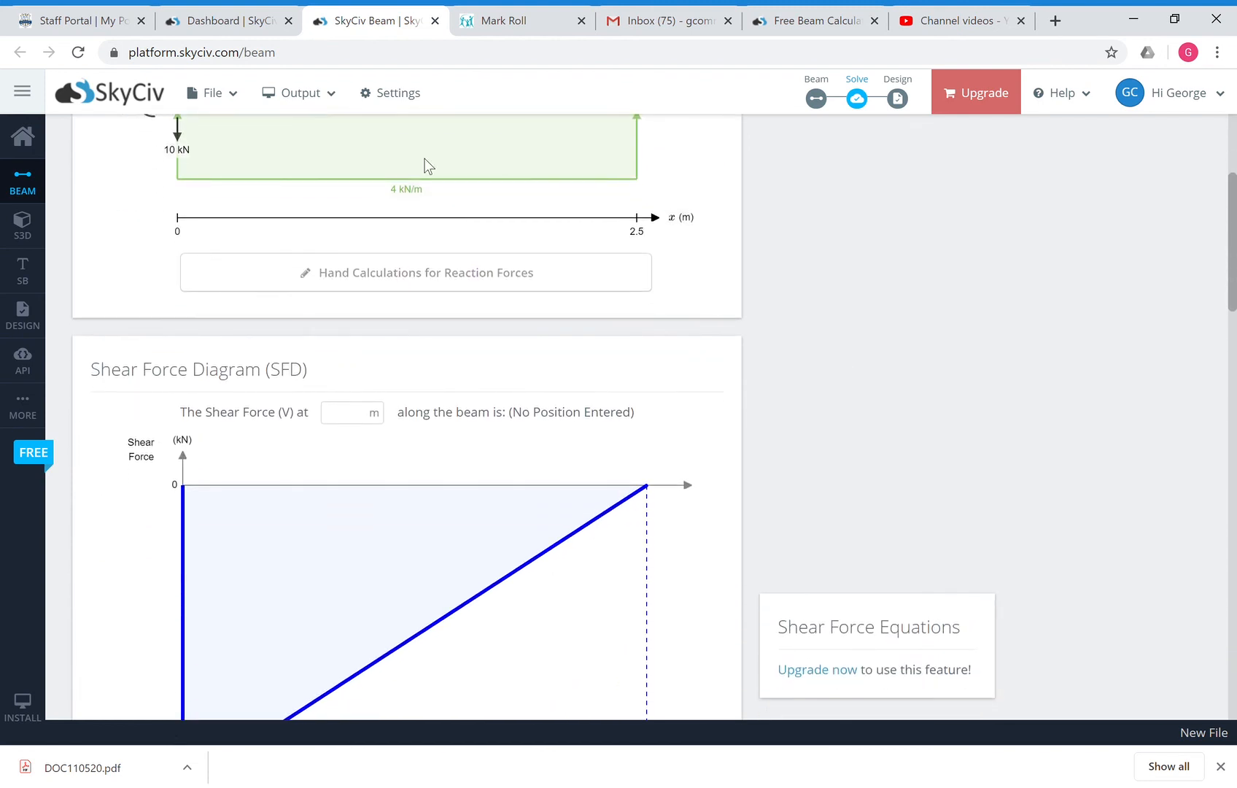
scroll(173, 733, down, 2)
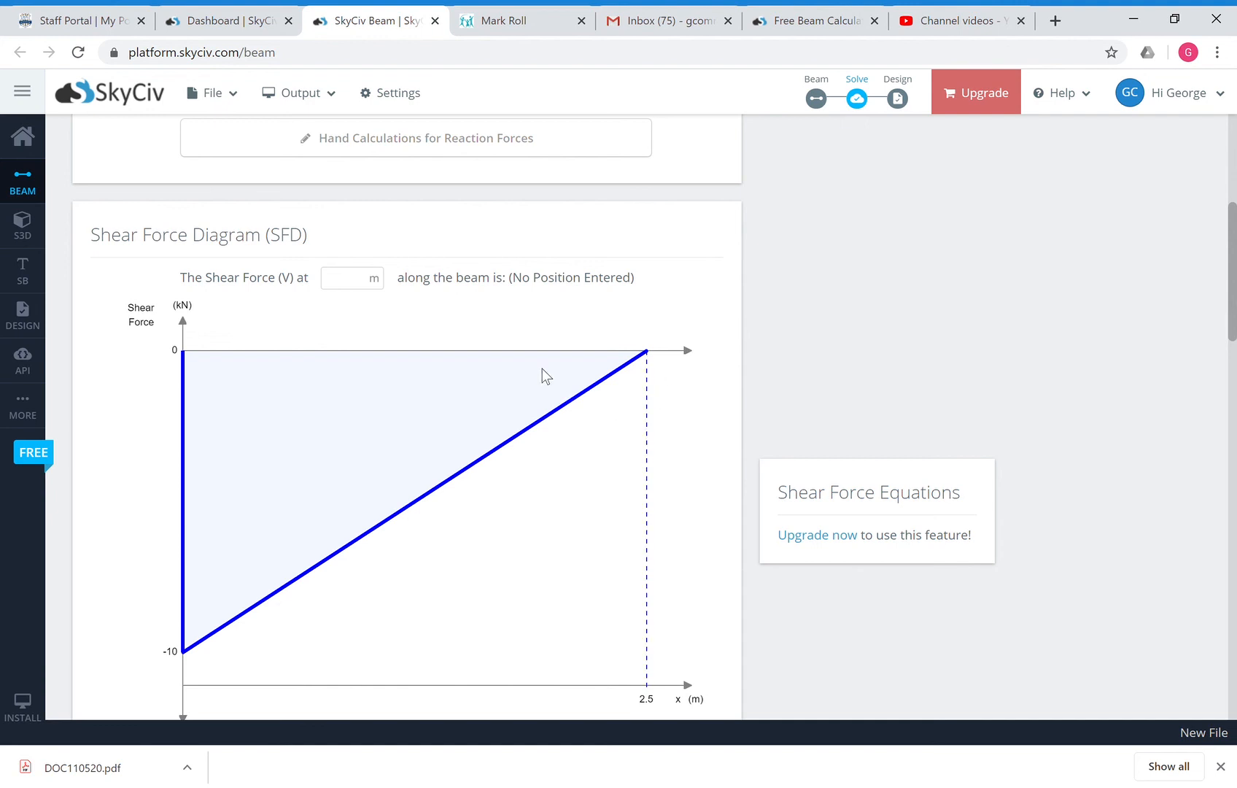
scroll(544, 376, up, 5)
scroll(542, 368, down, 3)
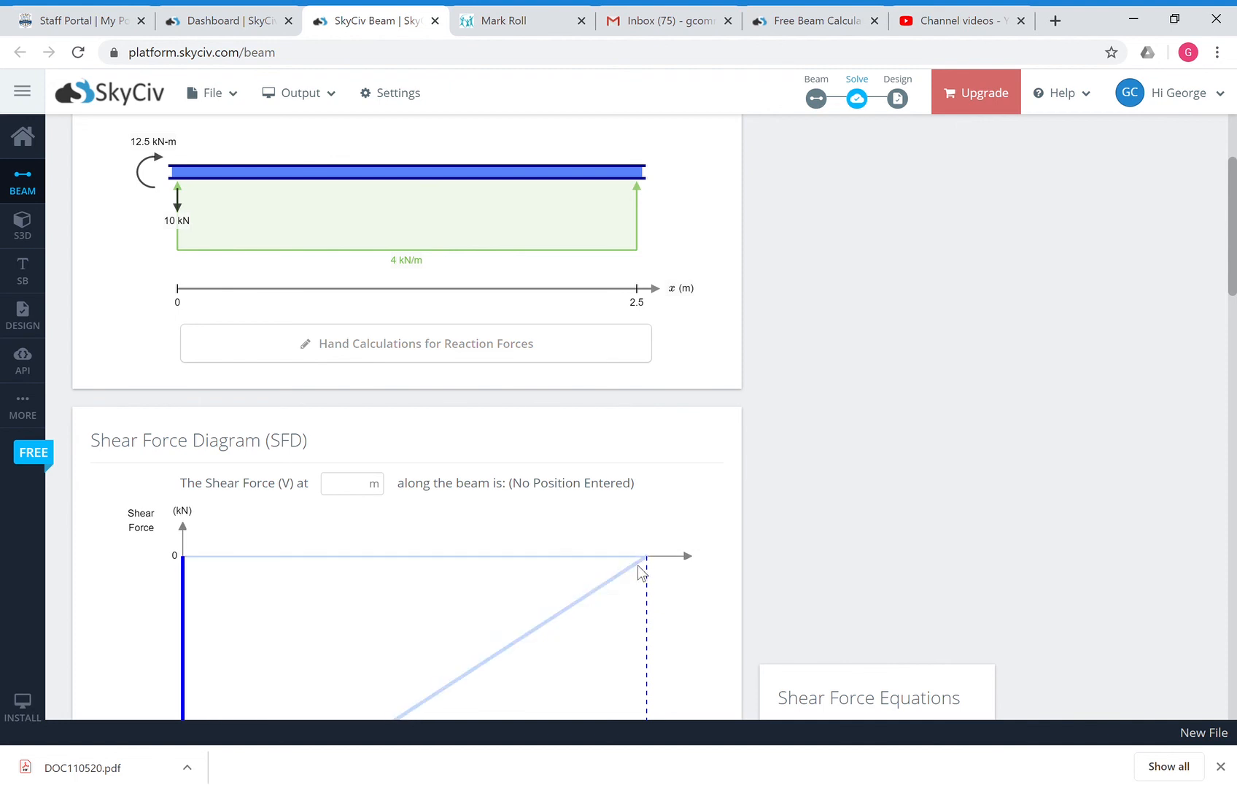
scroll(639, 582, down, 4)
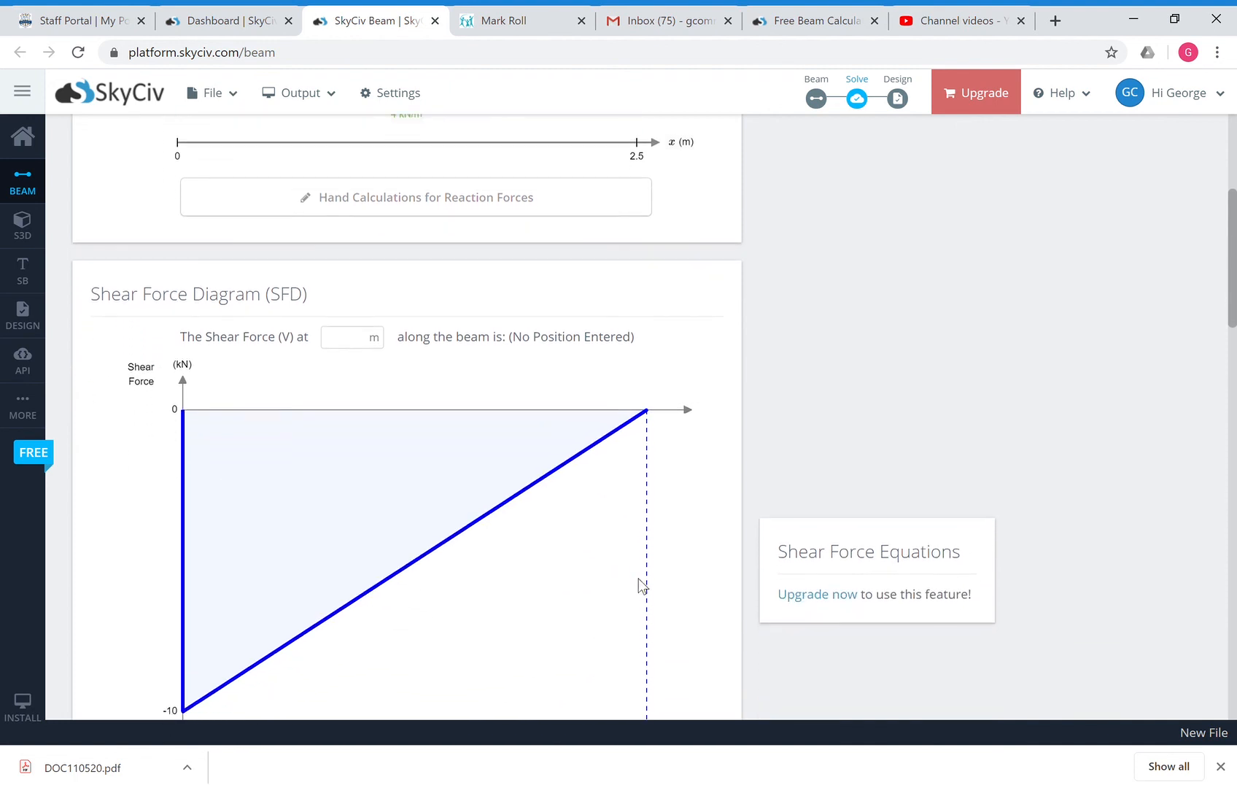
Step: Examine the shape of the bending moment diagram from the fixed support to the free end
scroll(641, 583, down, 3)
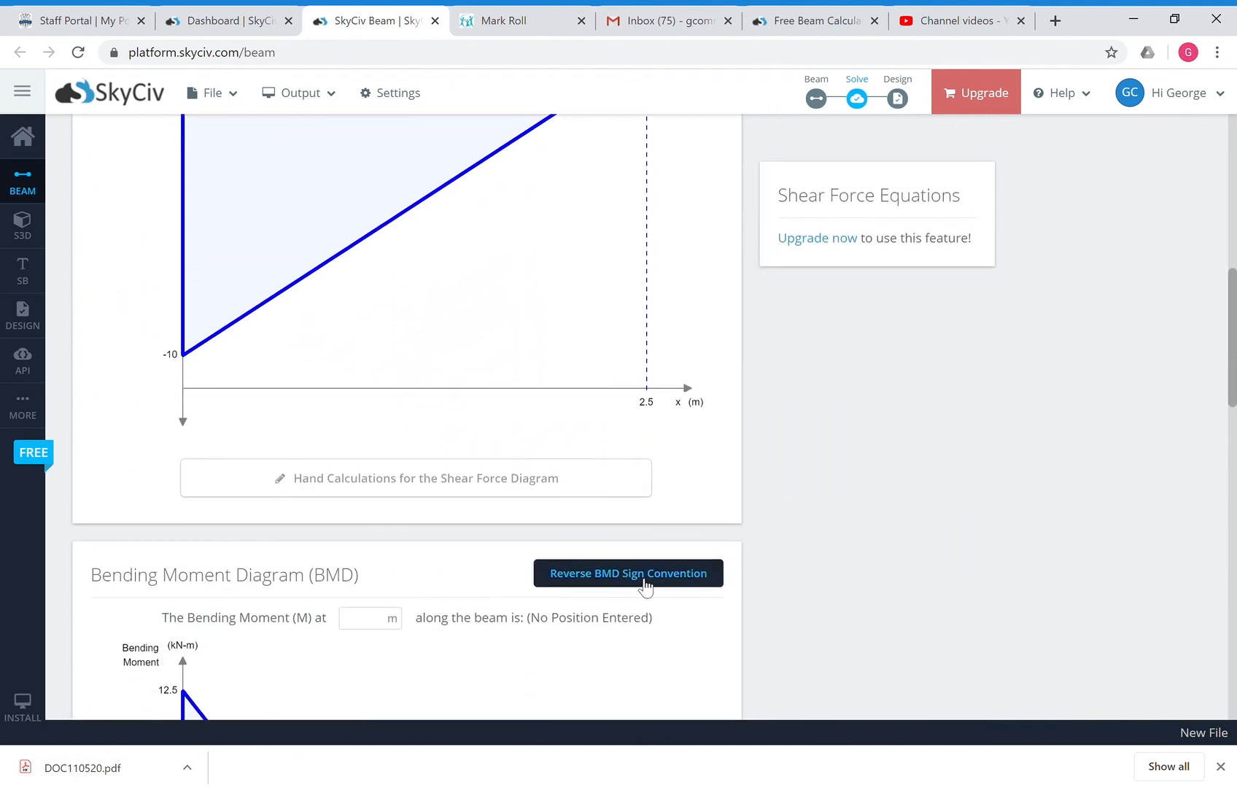
scroll(643, 583, down, 1)
scroll(645, 587, down, 6)
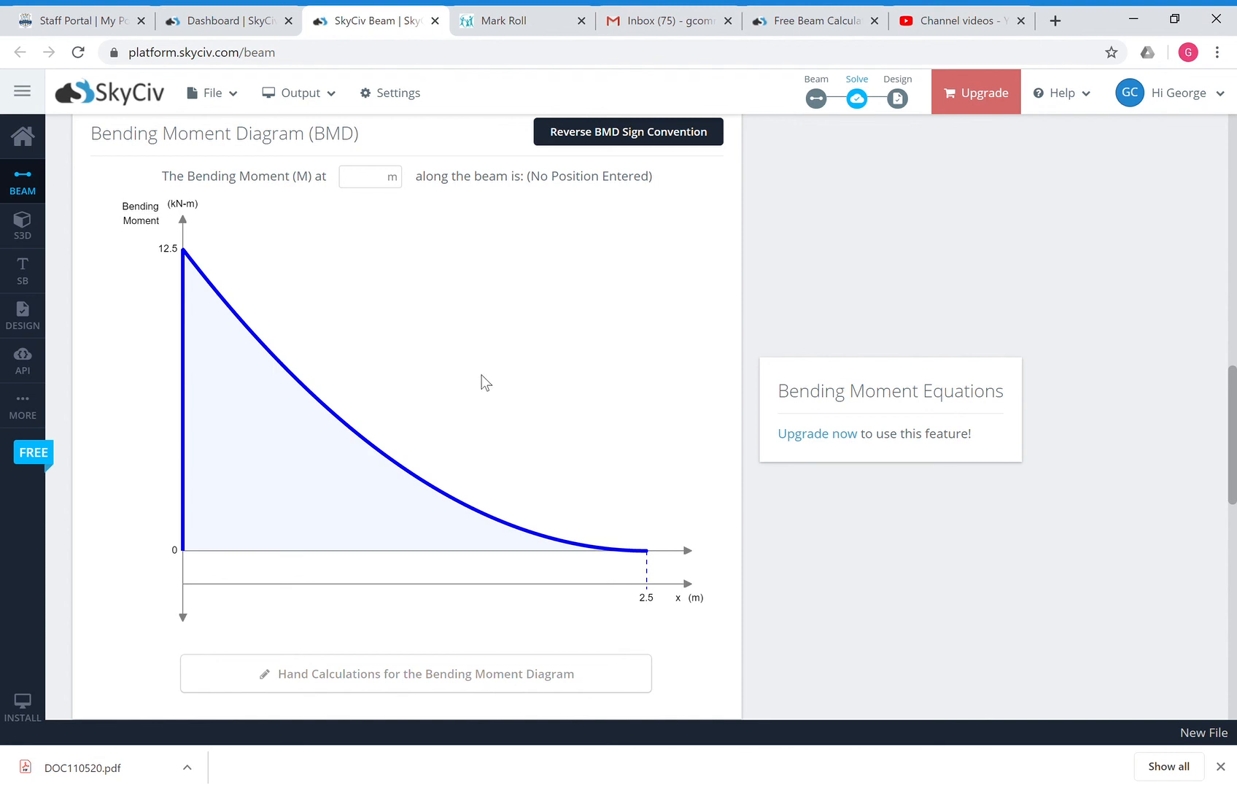
scroll(481, 382, up, 1)
scroll(483, 382, down, 2)
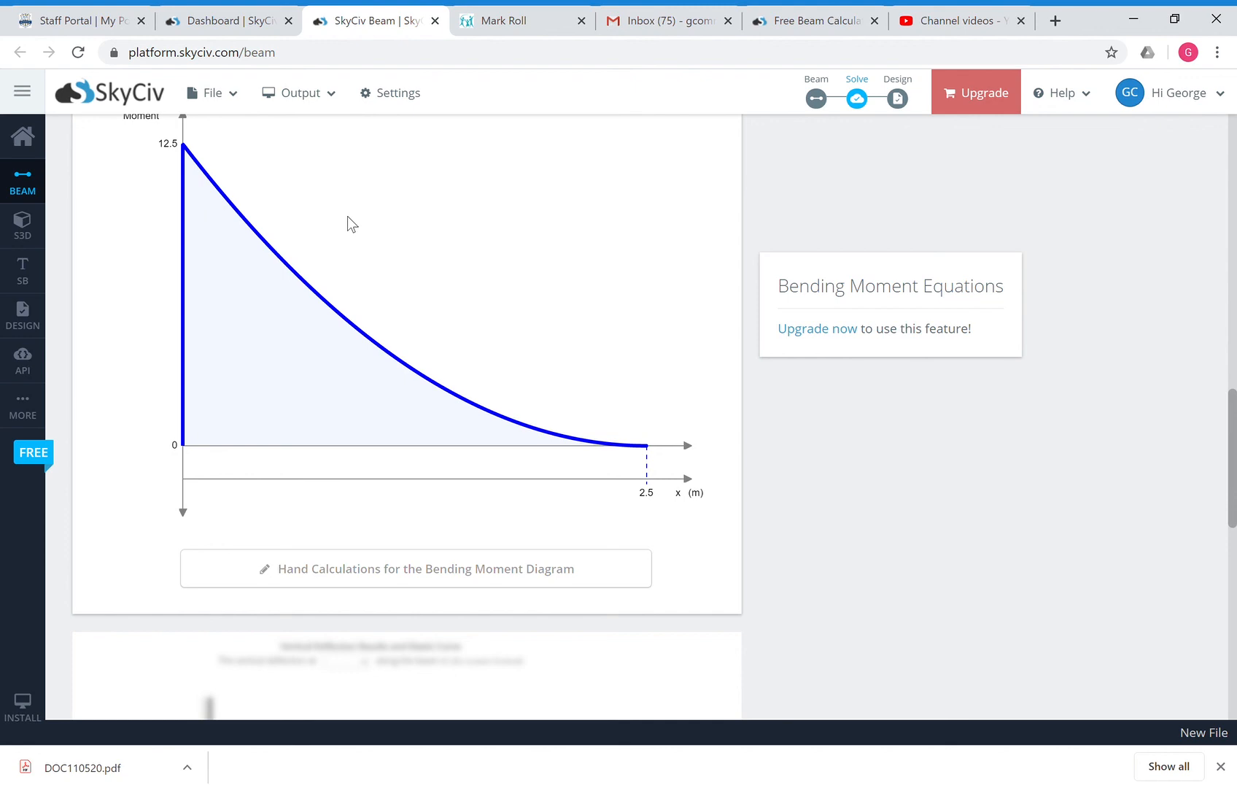
Step: Recheck the bending moment and shear force diagrams against the distributed load and reactions in the free body diagram
scroll(402, 281, up, 10)
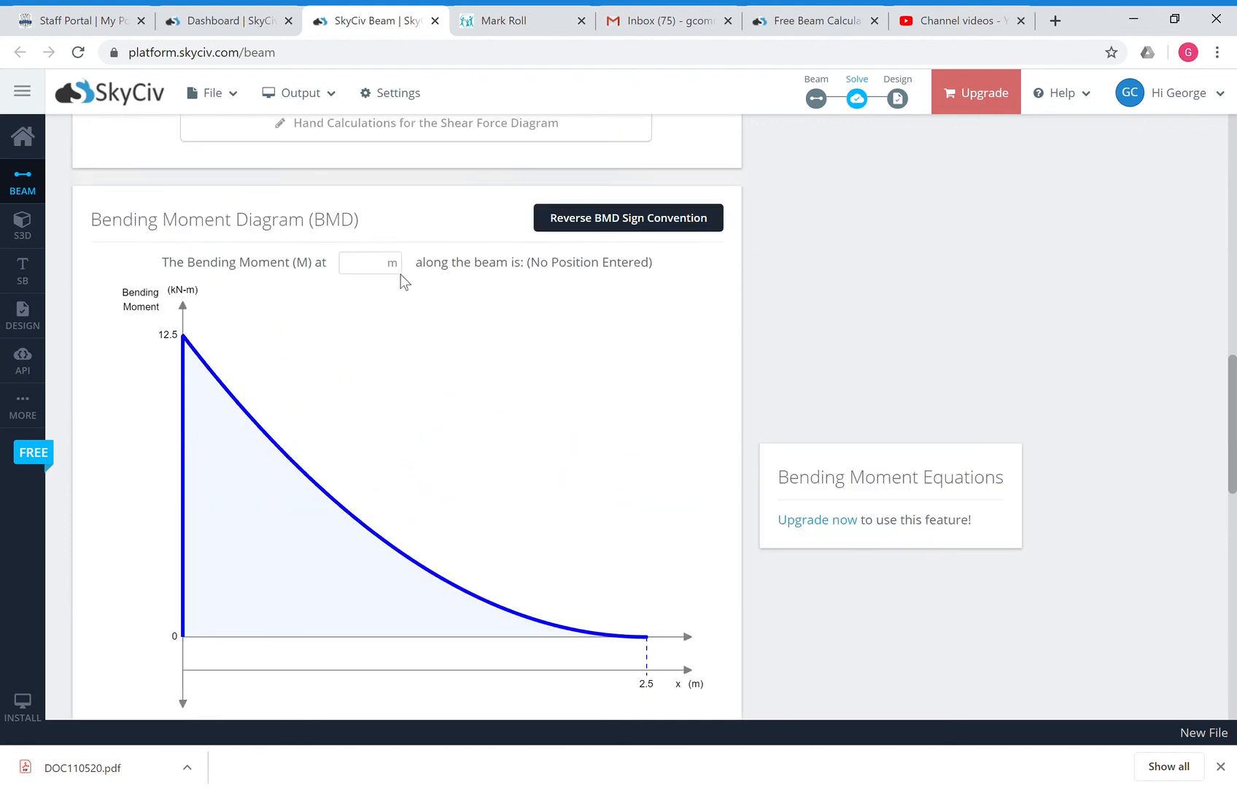
scroll(403, 281, down, 1)
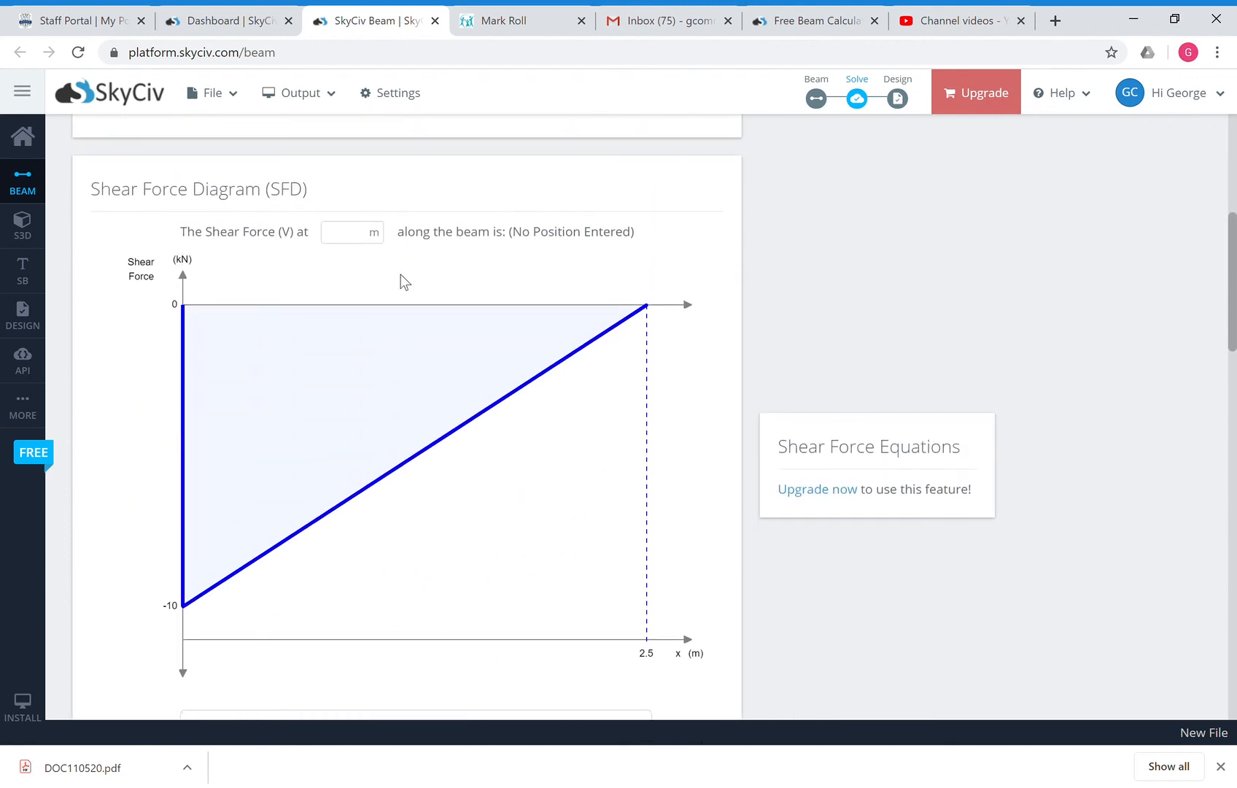
scroll(402, 280, up, 5)
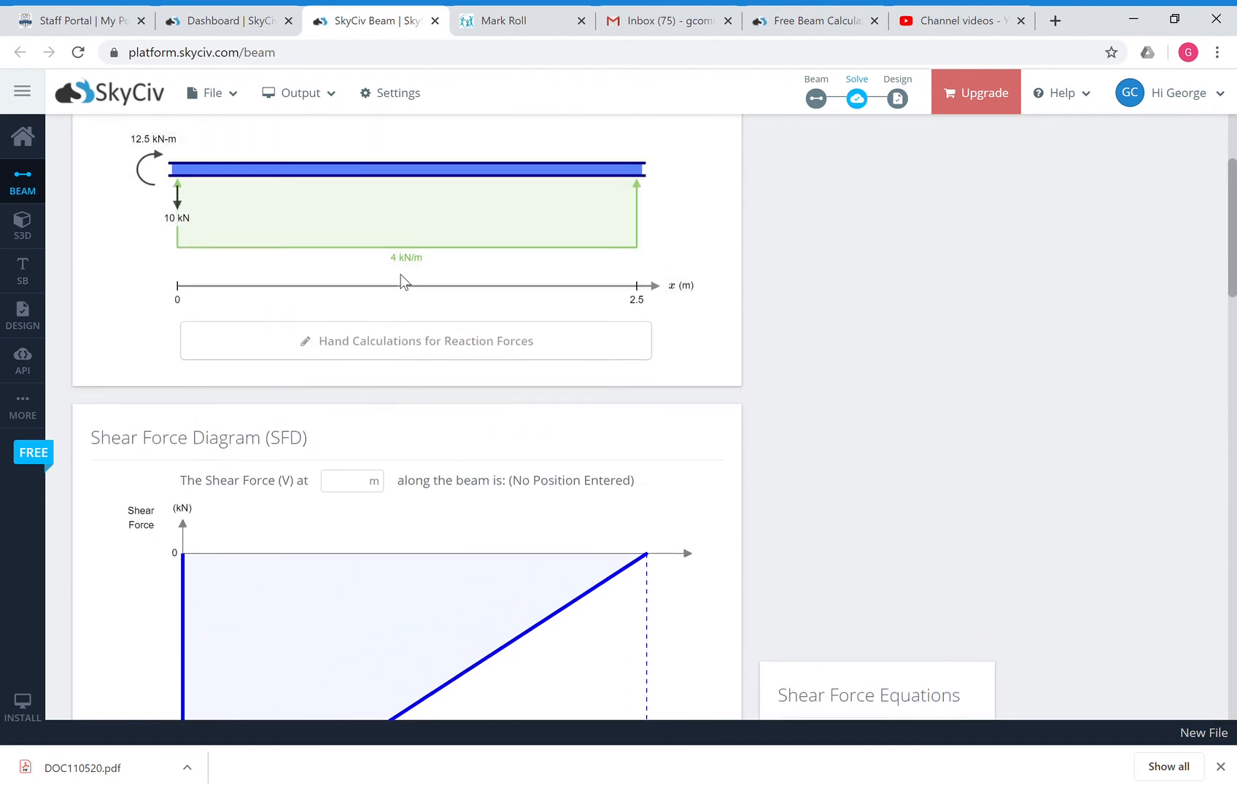
scroll(403, 281, down, 4)
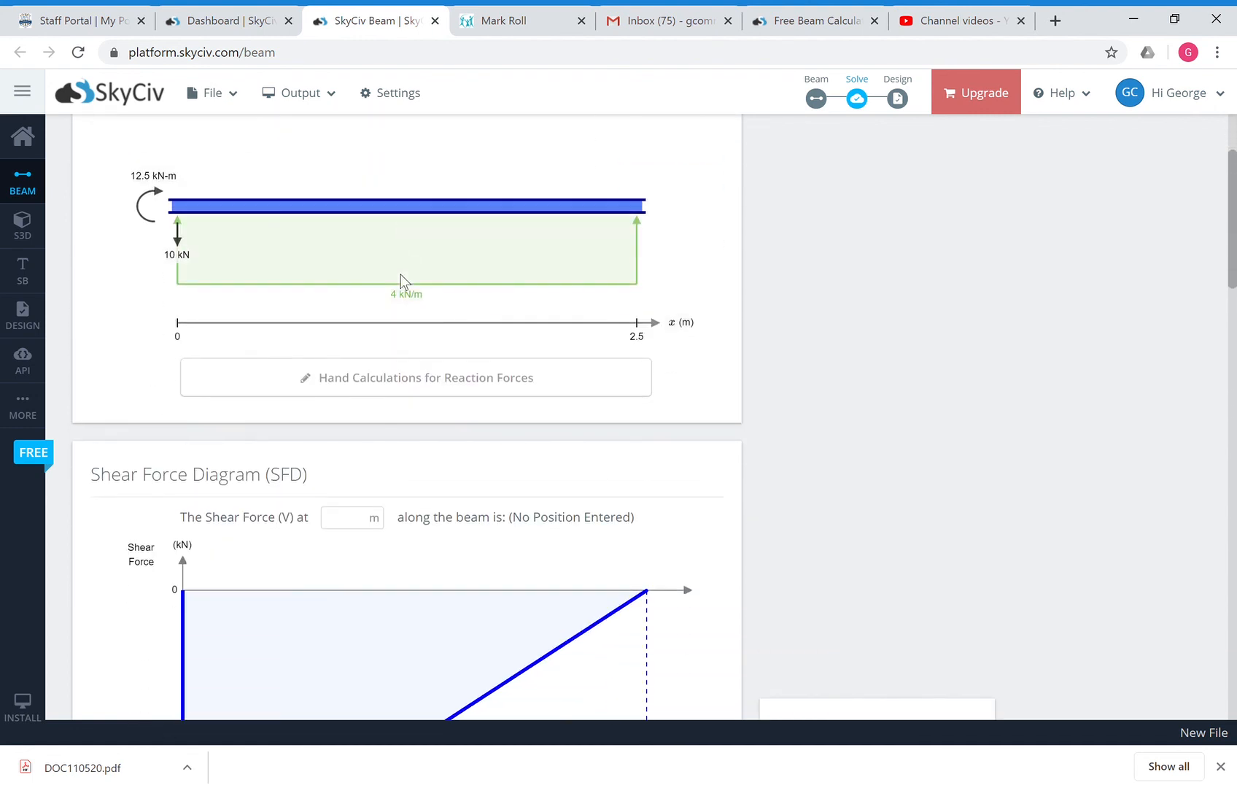
scroll(400, 275, down, 4)
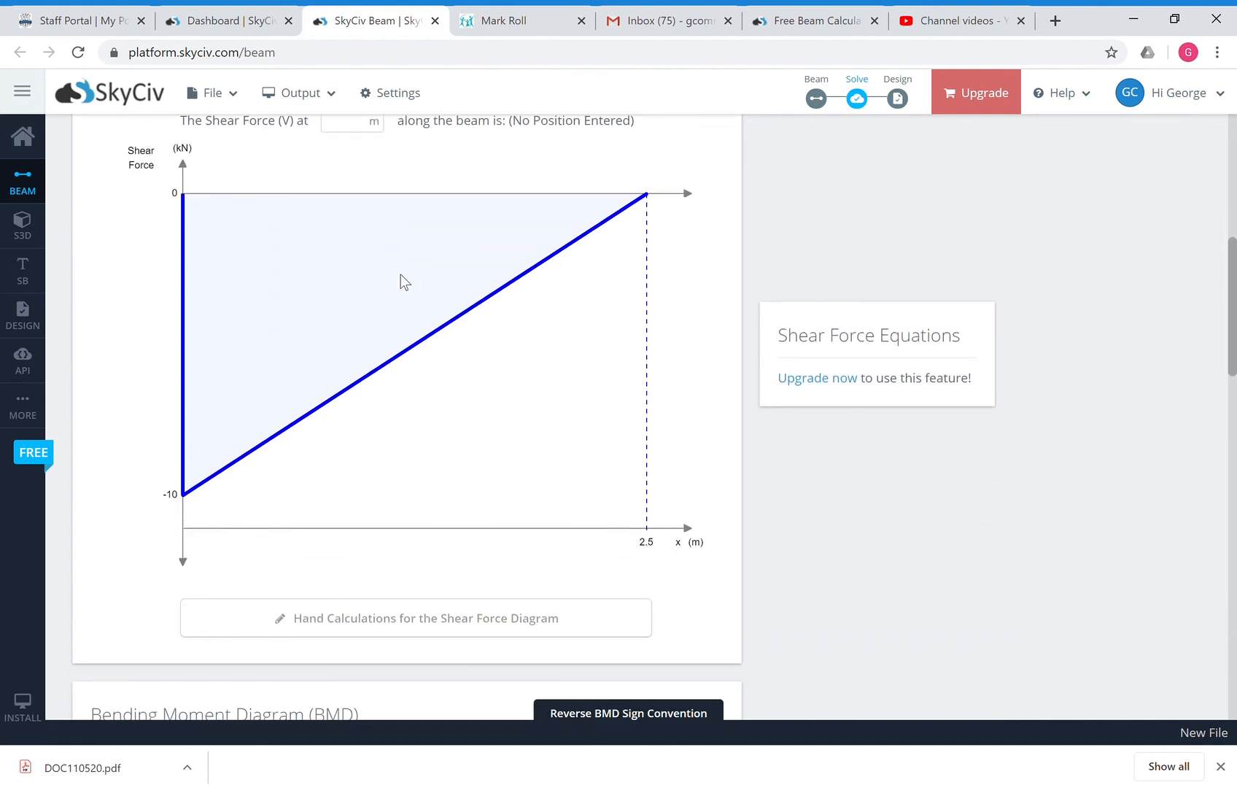
scroll(405, 281, up, 7)
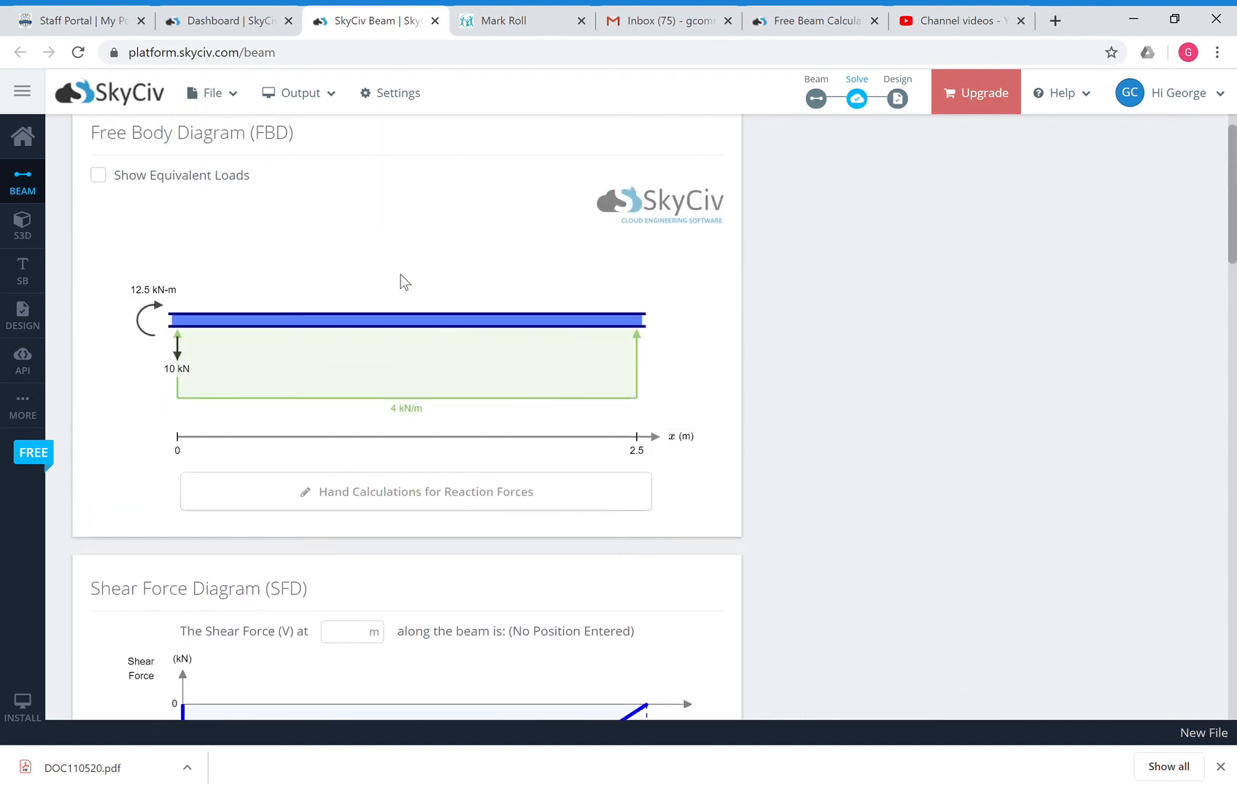